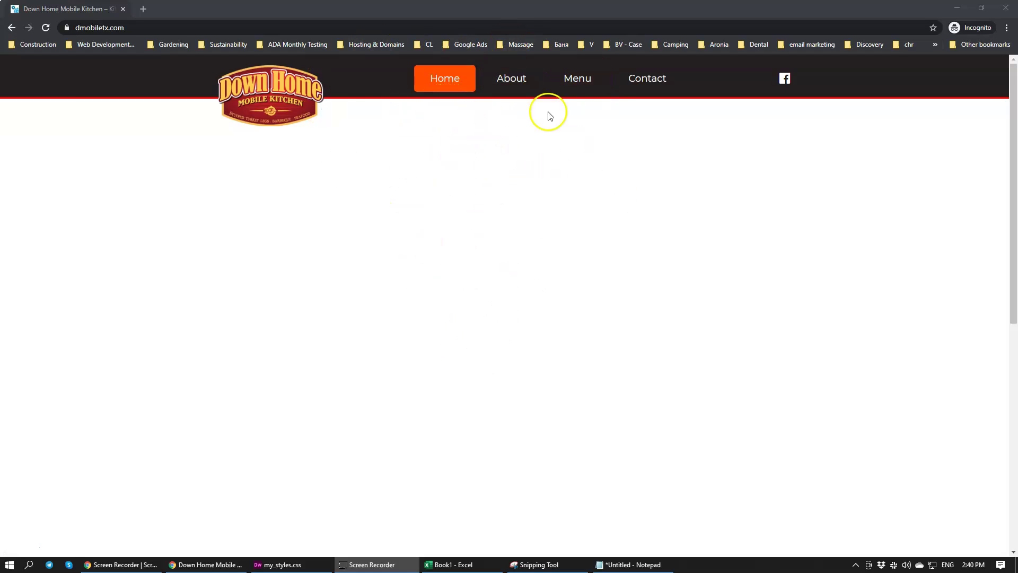
Use Inspect on the Down Home Mobile Kitchen homepage to open Chrome DevTools
{"action": "right_click", "coordinate": [463, 135]}
{"action": "left_click", "coordinate": [495, 256]}
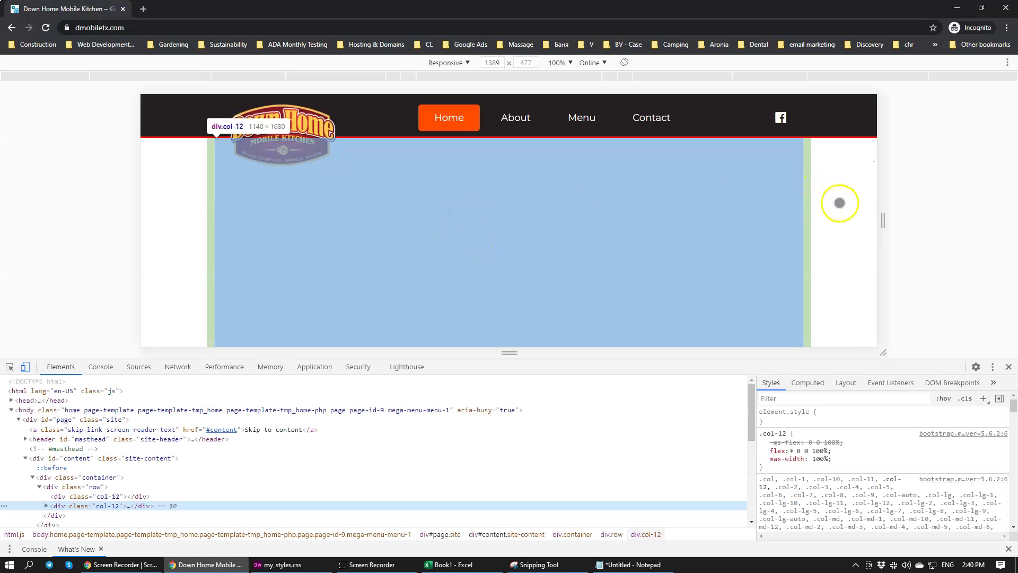
Narrow the responsive preview, then open and close the mobile hamburger menu
{"action": "left_click_drag", "start_coordinate": [882, 220], "coordinate": [737, 226]}
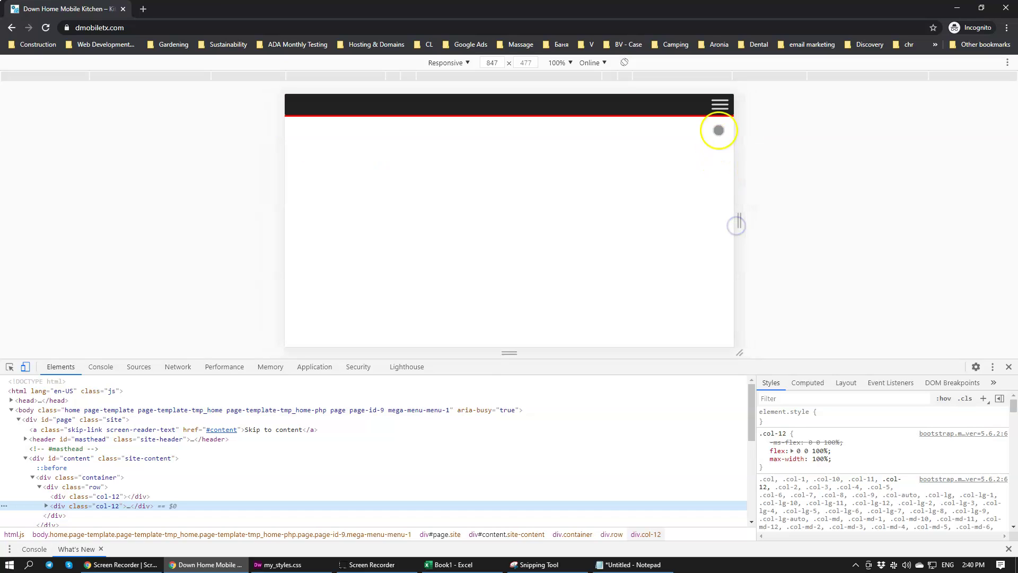
{"action": "left_click", "coordinate": [719, 105]}
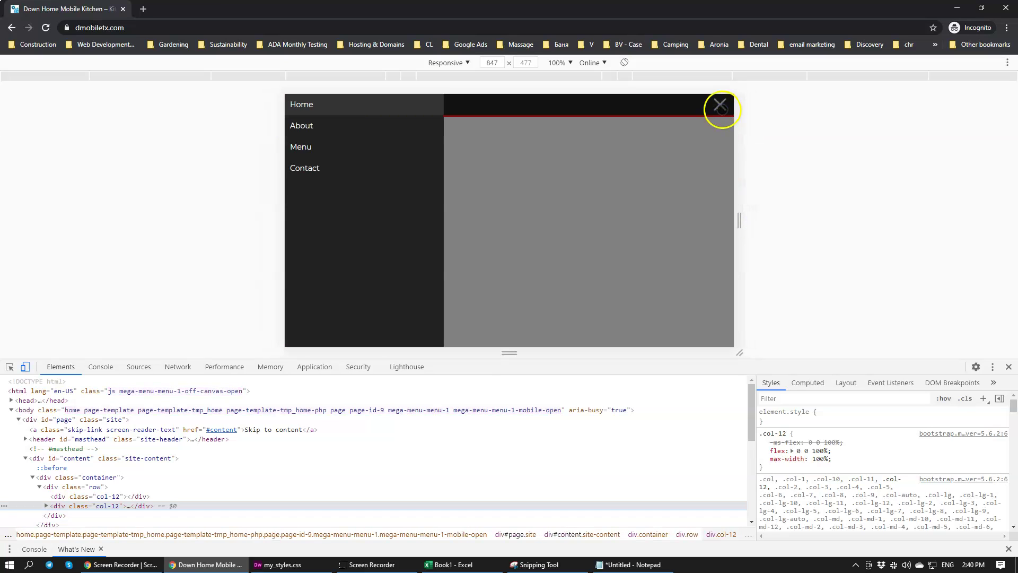
{"action": "left_click", "coordinate": [720, 105]}
Widen the preview back to 1712 px and scroll to test the desktop header
{"action": "left_click_drag", "start_coordinate": [745, 222], "coordinate": [972, 227]}
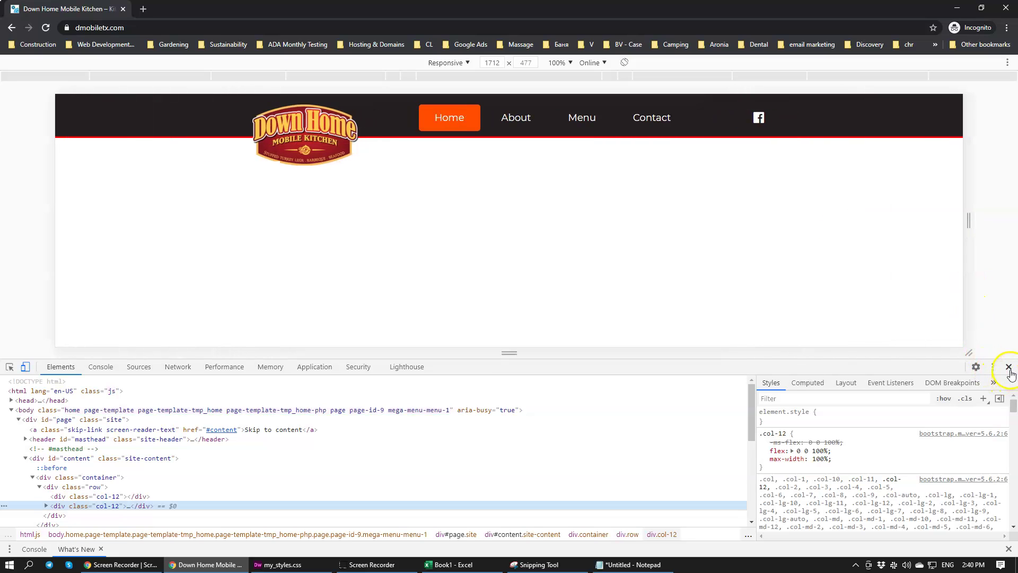
{"action": "scroll", "coordinate": [372, 199], "scroll_direction": "down", "scroll_amount": 2}
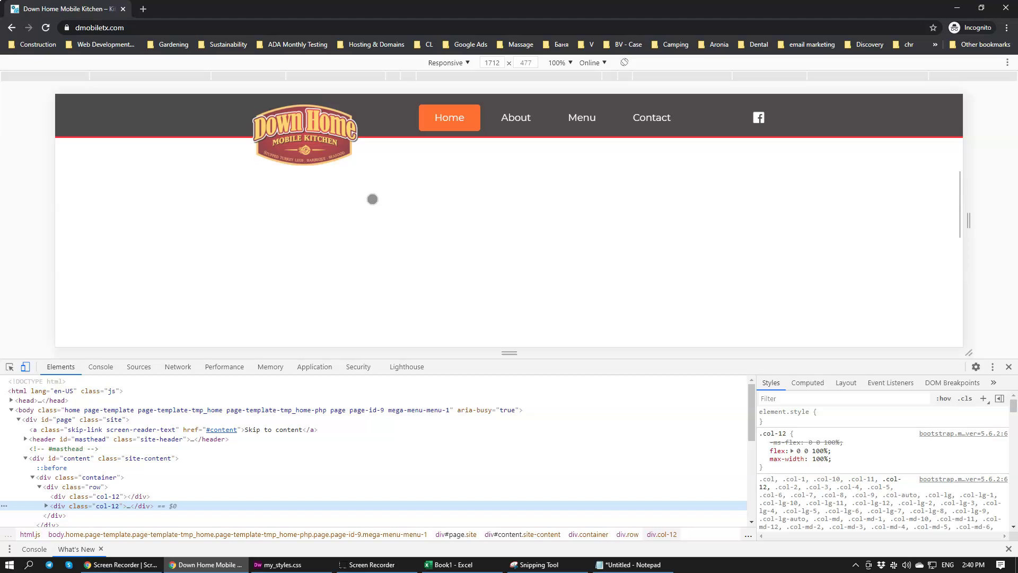
{"action": "scroll", "coordinate": [706, 212], "scroll_direction": "up", "scroll_amount": 2}
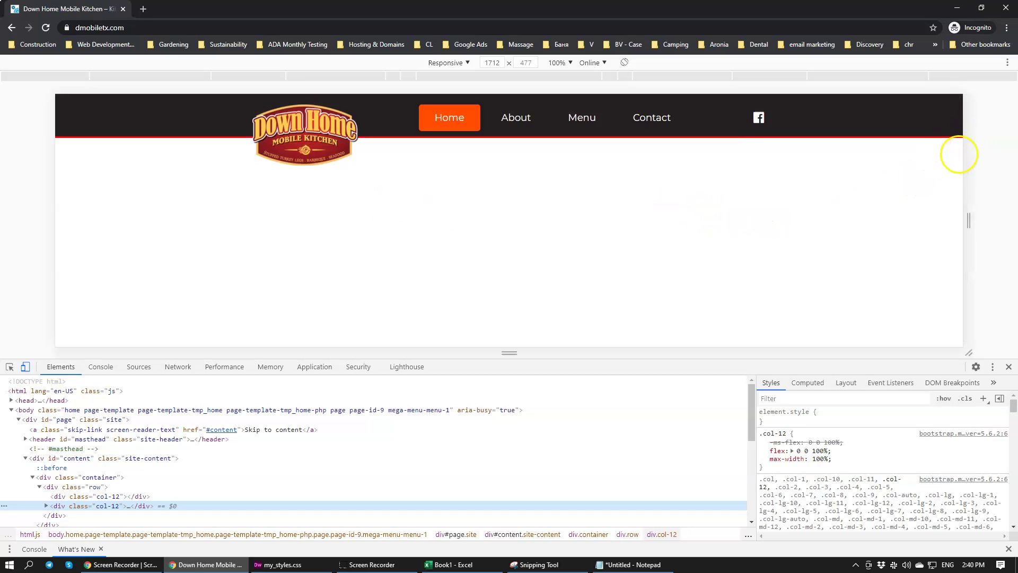
{"action": "scroll", "coordinate": [959, 154], "scroll_direction": "down", "scroll_amount": 1}
{"action": "scroll", "coordinate": [954, 159], "scroll_direction": "up", "scroll_amount": 1}
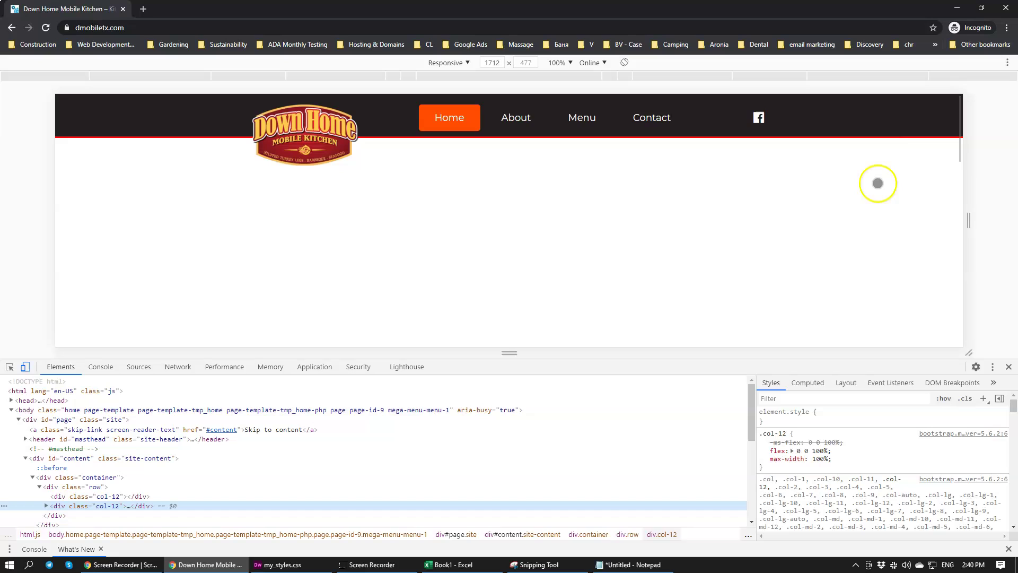
Exit device mode and scroll the full-width page to check the translucent sticky header
{"action": "left_click", "coordinate": [26, 366]}
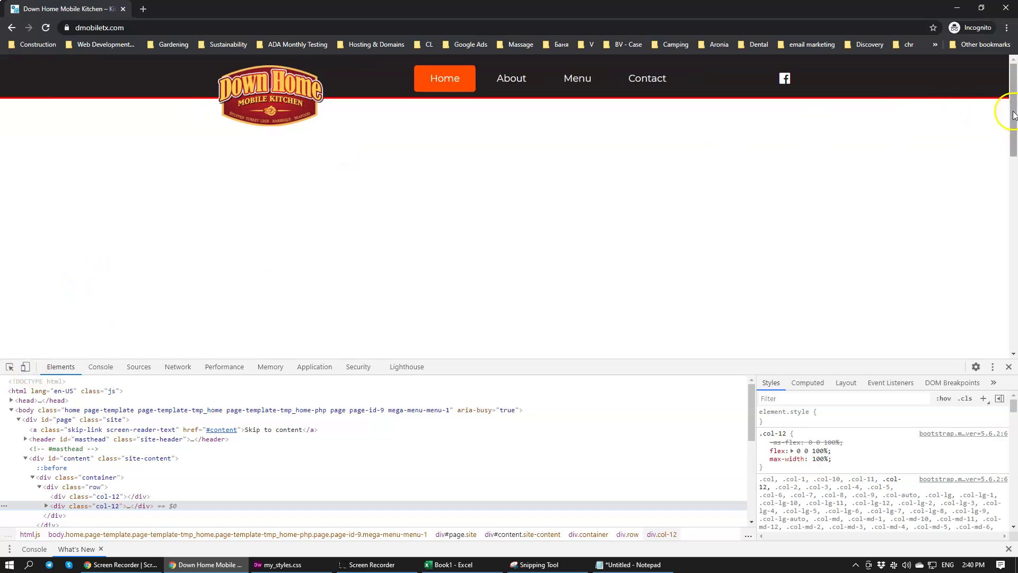
{"action": "left_click_drag", "start_coordinate": [1013, 114], "coordinate": [1012, 122]}
{"action": "left_click_drag", "start_coordinate": [1013, 212], "coordinate": [1013, 73]}
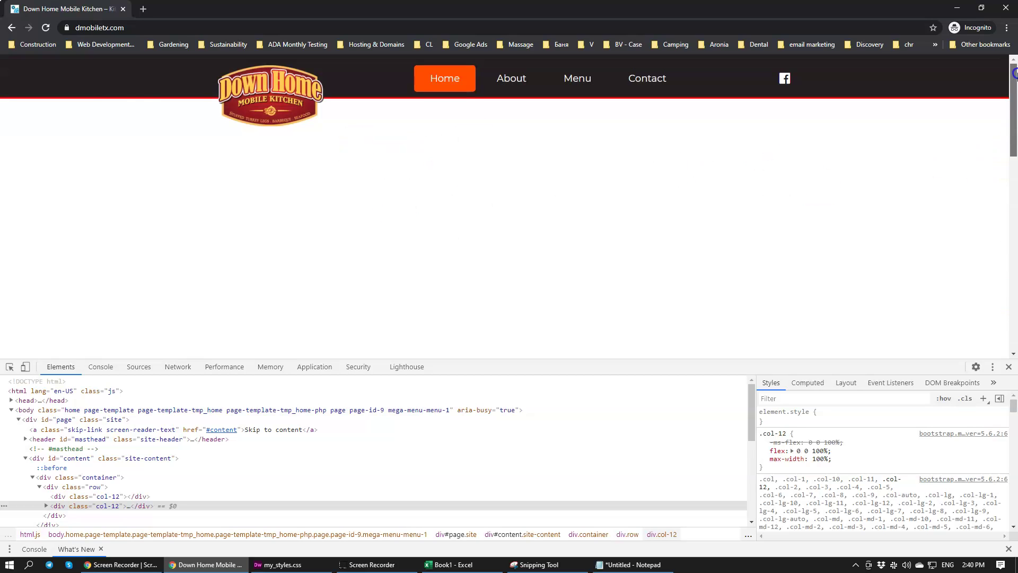
{"action": "scroll", "coordinate": [393, 159], "scroll_direction": "down", "scroll_amount": 3}
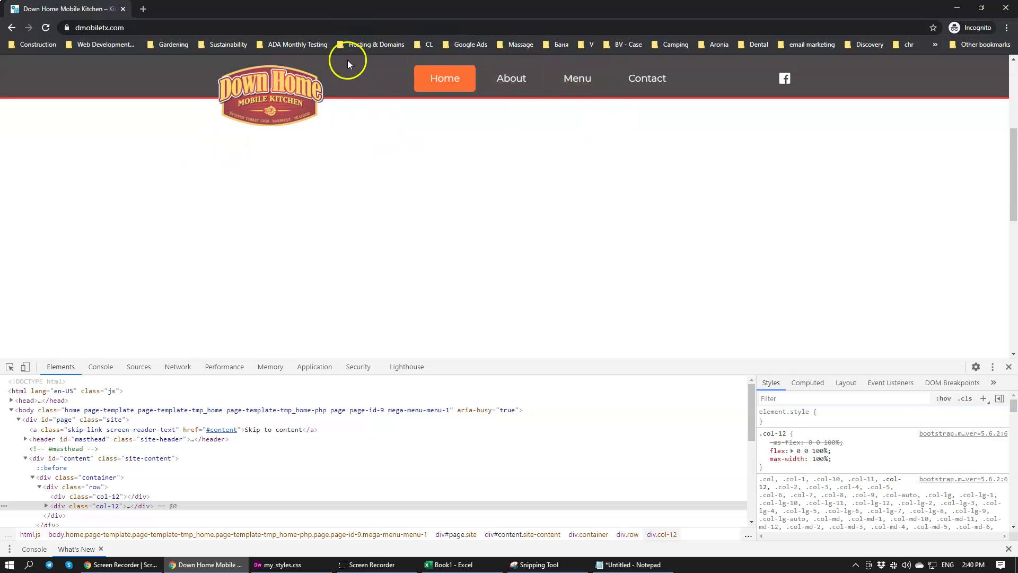
{"action": "scroll", "coordinate": [371, 241], "scroll_direction": "up", "scroll_amount": 3}
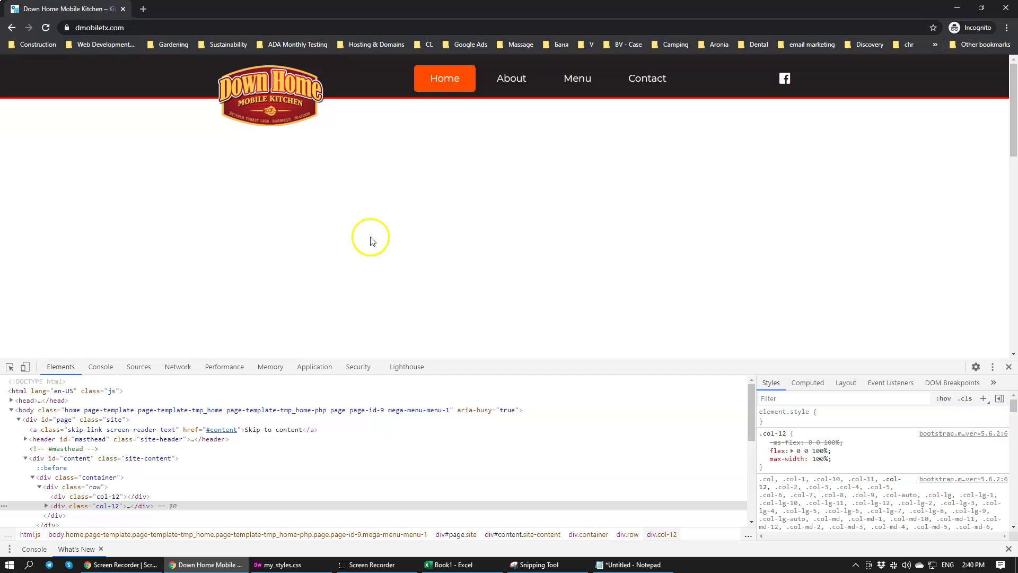
{"action": "scroll", "coordinate": [318, 223], "scroll_direction": "down", "scroll_amount": 2}
{"action": "scroll", "coordinate": [259, 178], "scroll_direction": "up", "scroll_amount": 2}
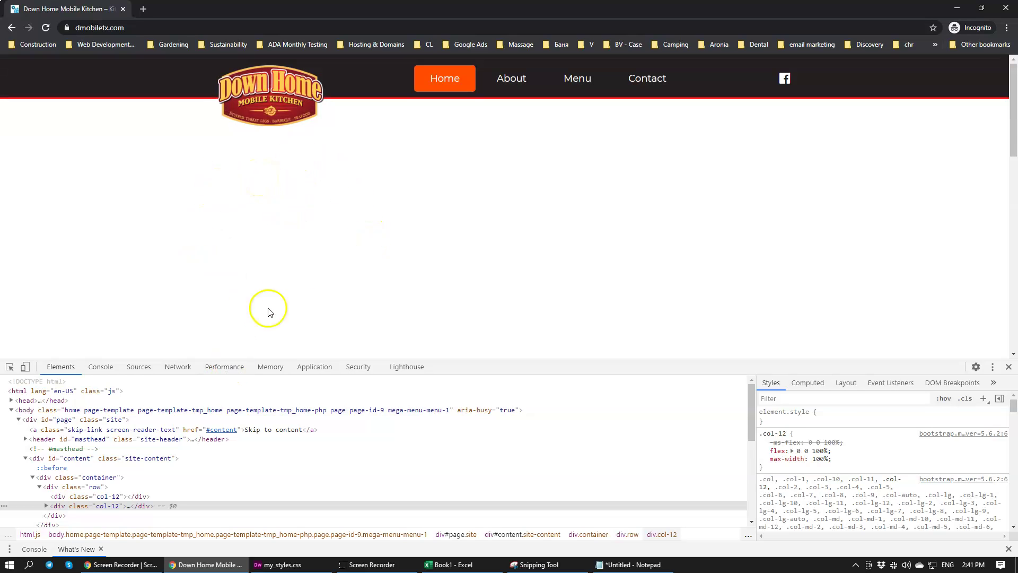
Close DevTools and permanently delete Menu 1 in WordPress Appearance > Menus
{"action": "left_click", "coordinate": [1009, 368]}
{"action": "key", "text": "alt+Tab"}
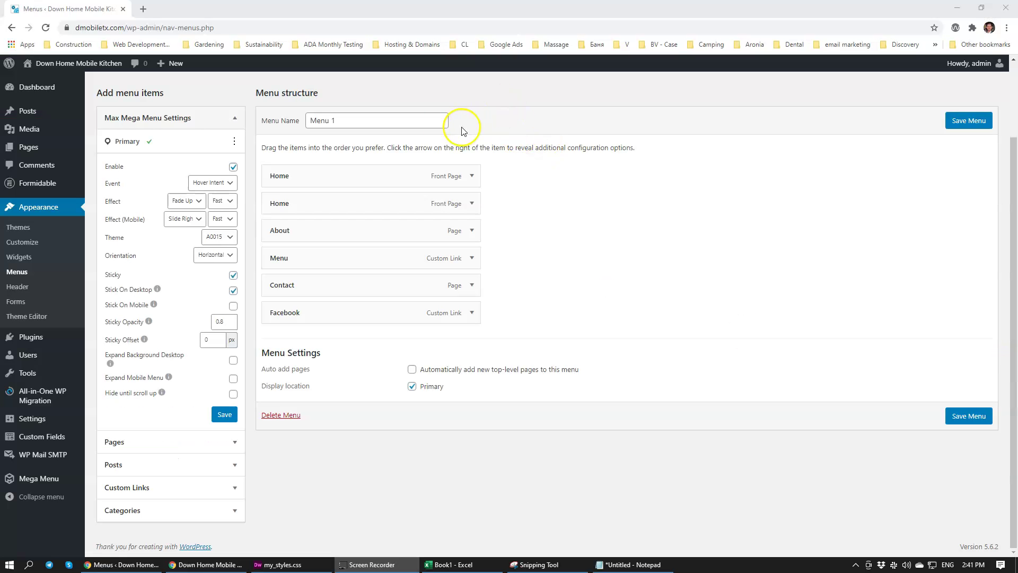
{"action": "mouse_move", "coordinate": [24, 480]}
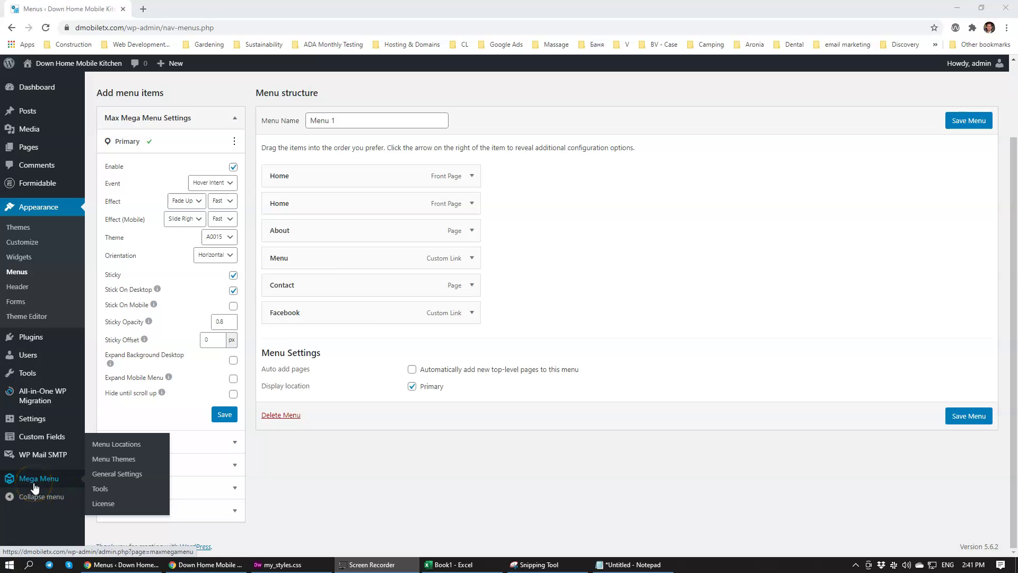
{"action": "left_click", "coordinate": [281, 419]}
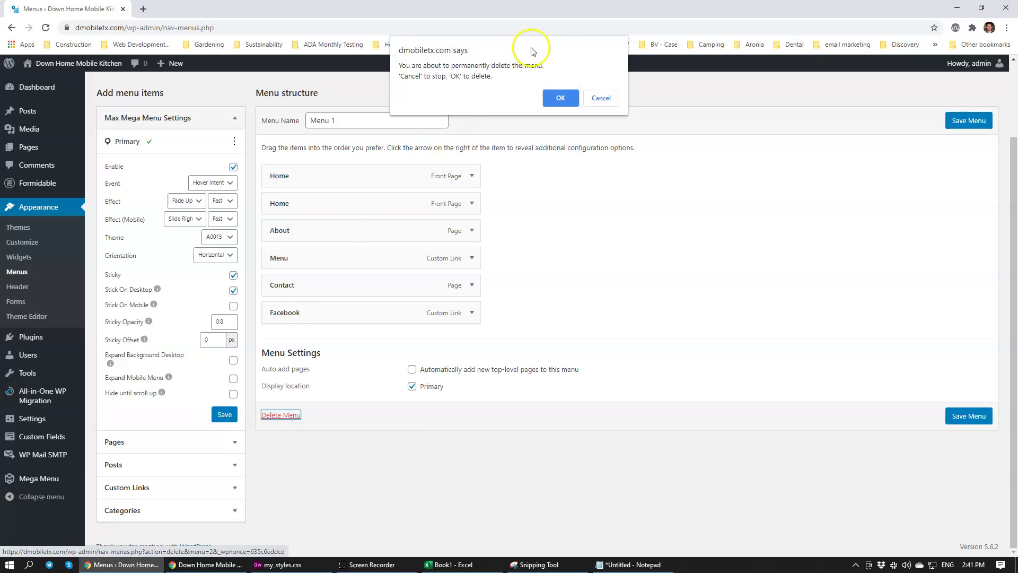
{"action": "left_click", "coordinate": [555, 97]}
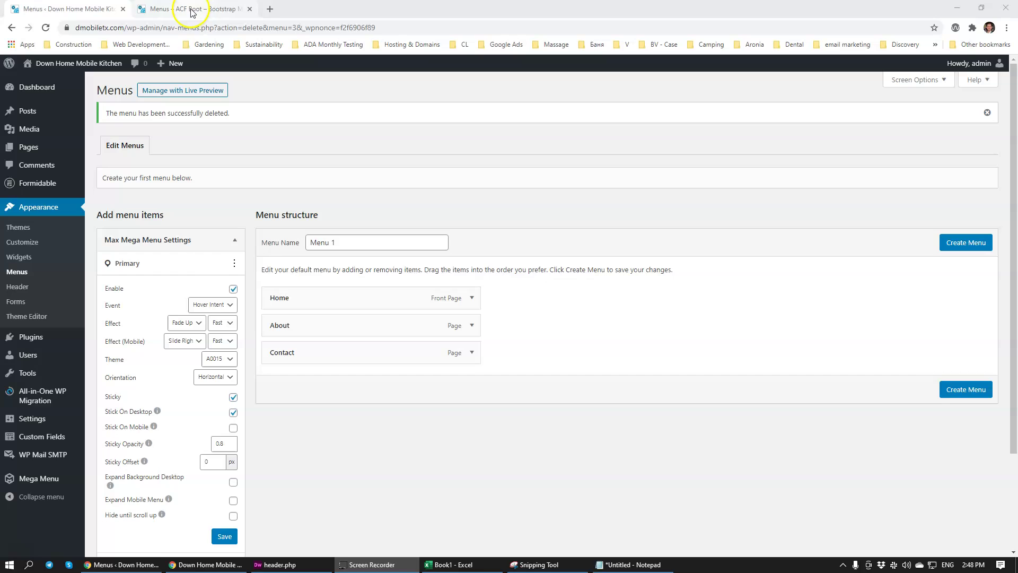
Set the Primary location's Max Mega Menu theme to Default and save
{"action": "left_click", "coordinate": [222, 359]}
{"action": "left_click", "coordinate": [231, 379]}
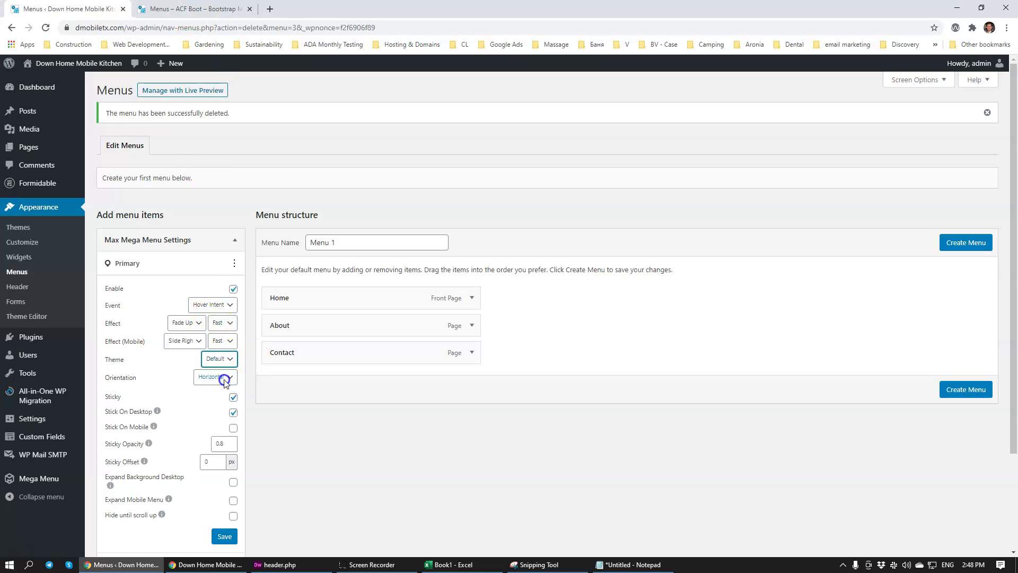
{"action": "scroll", "coordinate": [363, 405], "scroll_direction": "down", "scroll_amount": 3}
{"action": "left_click", "coordinate": [220, 414]}
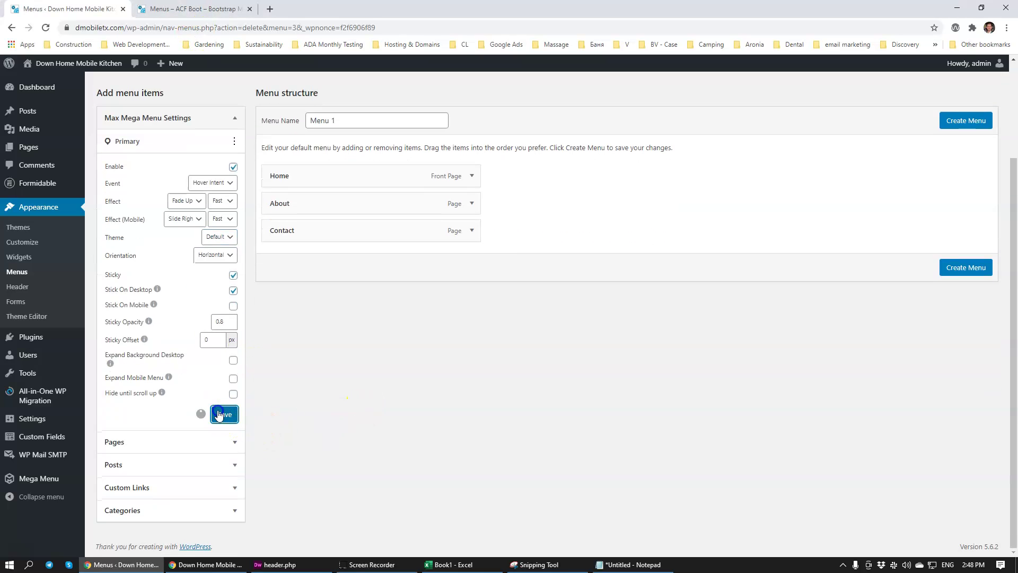
{"action": "left_click", "coordinate": [159, 9]}
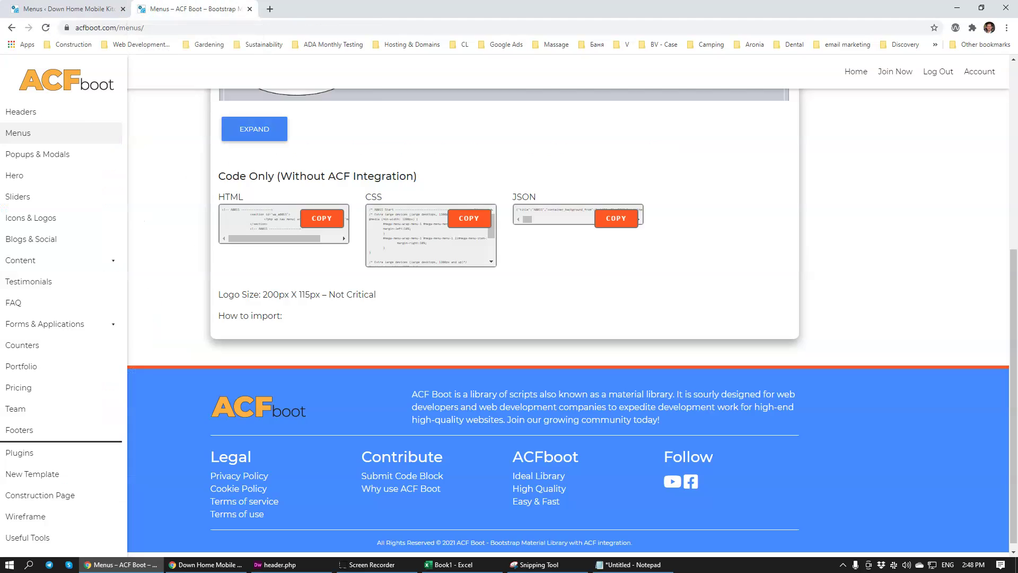
{"action": "left_click", "coordinate": [69, 9]}
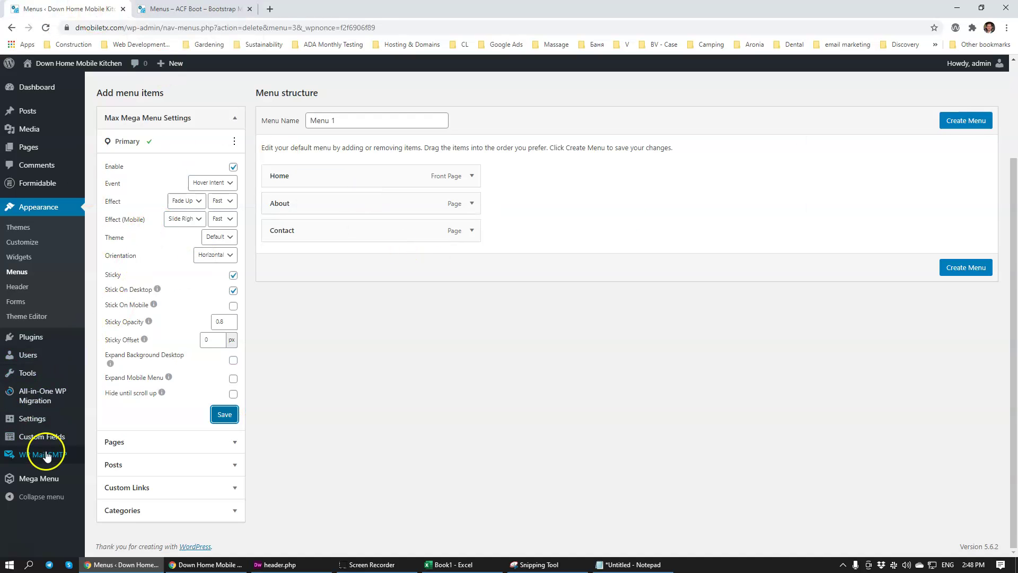
Delete the A0015 theme in Mega Menu > Menu Themes, then return to Menus
{"action": "mouse_move", "coordinate": [37, 477]}
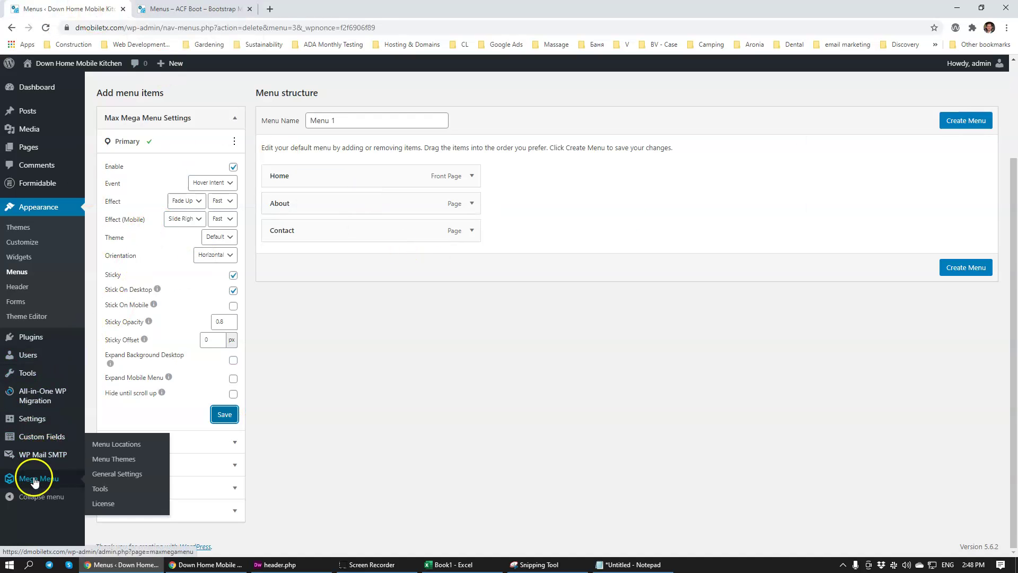
{"action": "left_click", "coordinate": [125, 460]}
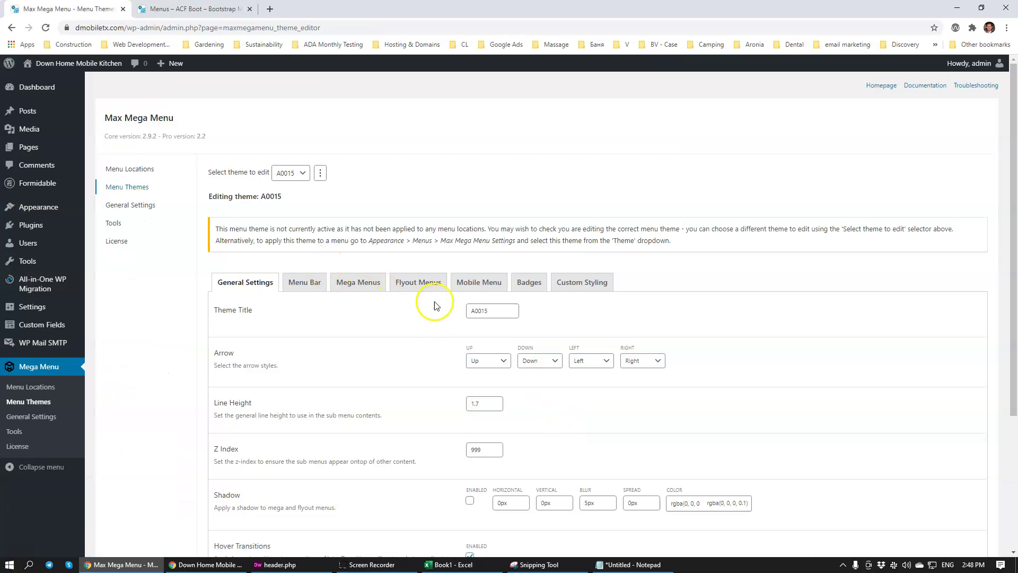
{"action": "left_click", "coordinate": [302, 170]}
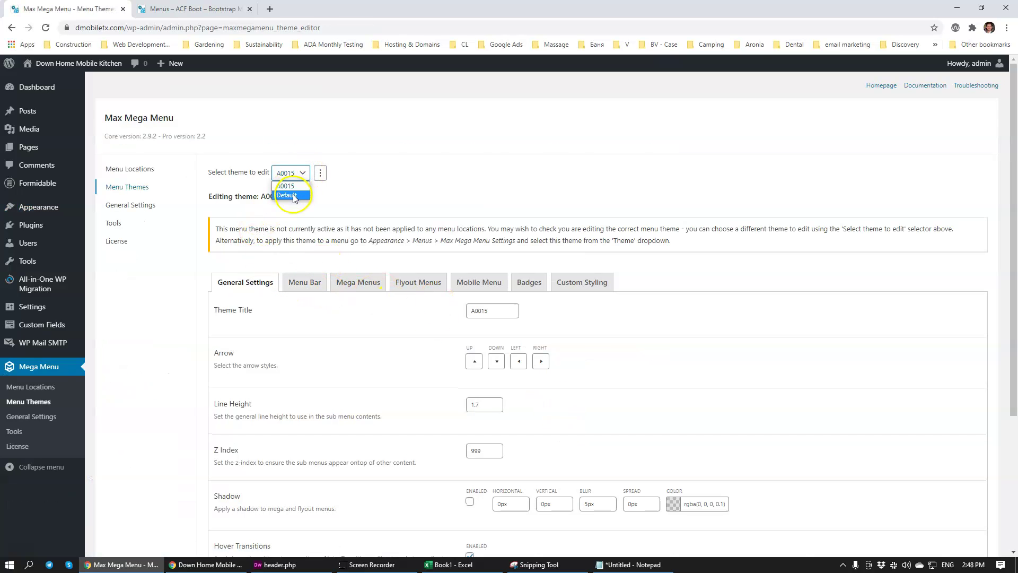
{"action": "left_click", "coordinate": [320, 173]}
{"action": "left_click", "coordinate": [320, 172]}
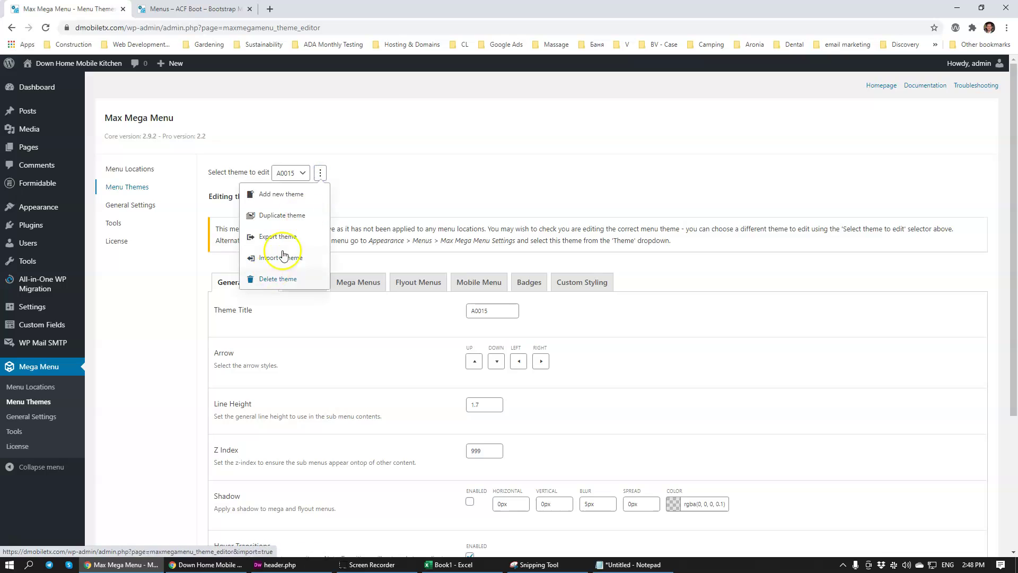
{"action": "left_click", "coordinate": [276, 279]}
{"action": "left_click", "coordinate": [561, 86]}
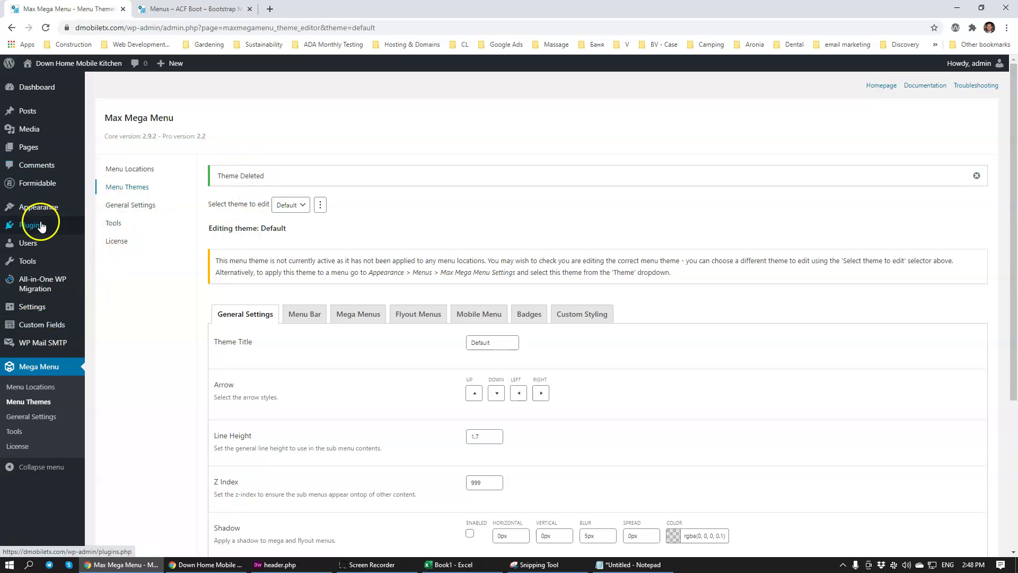
{"action": "mouse_move", "coordinate": [38, 216]}
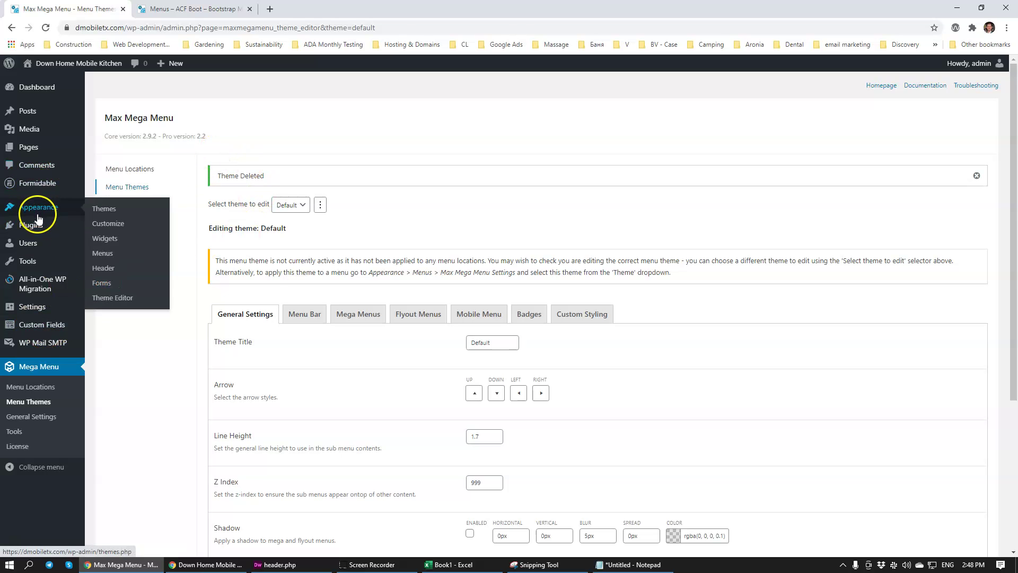
{"action": "left_click", "coordinate": [103, 253]}
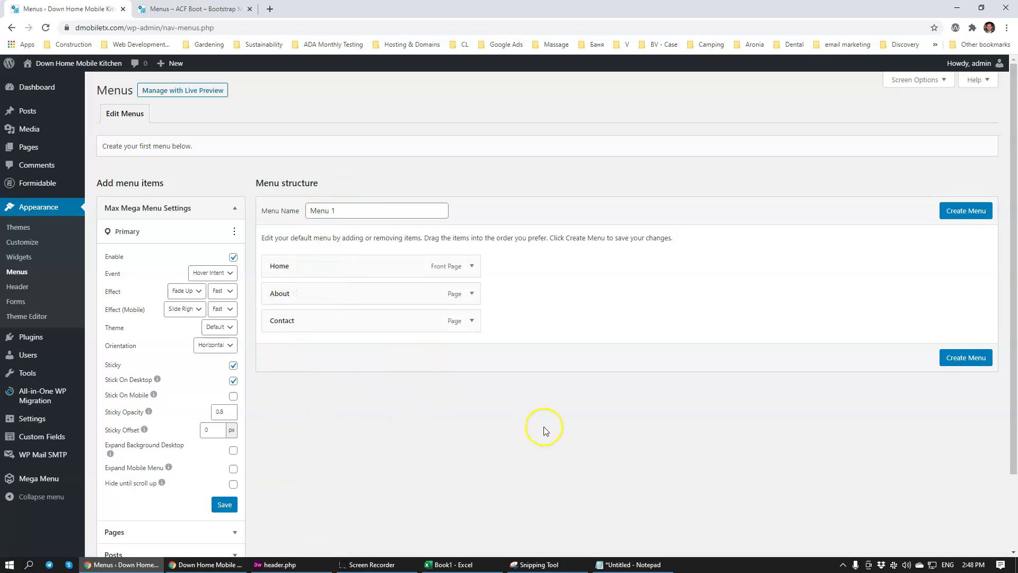
Delete the old A0015 menu markup, lines 26–30, from header.php in Dreamweaver
{"action": "left_click", "coordinate": [290, 564]}
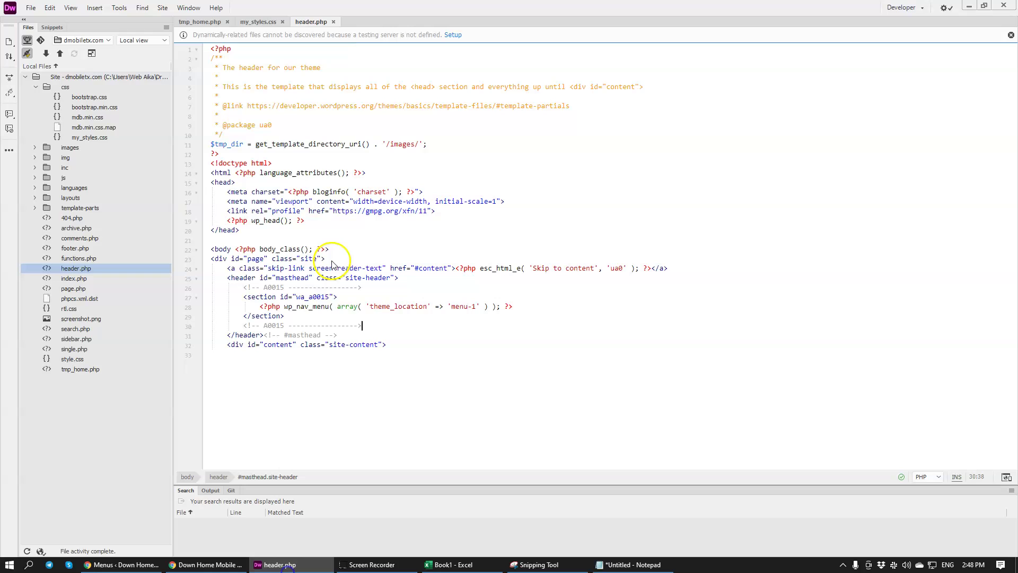
{"action": "left_click_drag", "start_coordinate": [377, 331], "coordinate": [431, 279]}
{"action": "left_click", "coordinate": [425, 309]}
{"action": "left_click", "coordinate": [370, 327]}
{"action": "left_click_drag", "start_coordinate": [370, 327], "coordinate": [429, 278]}
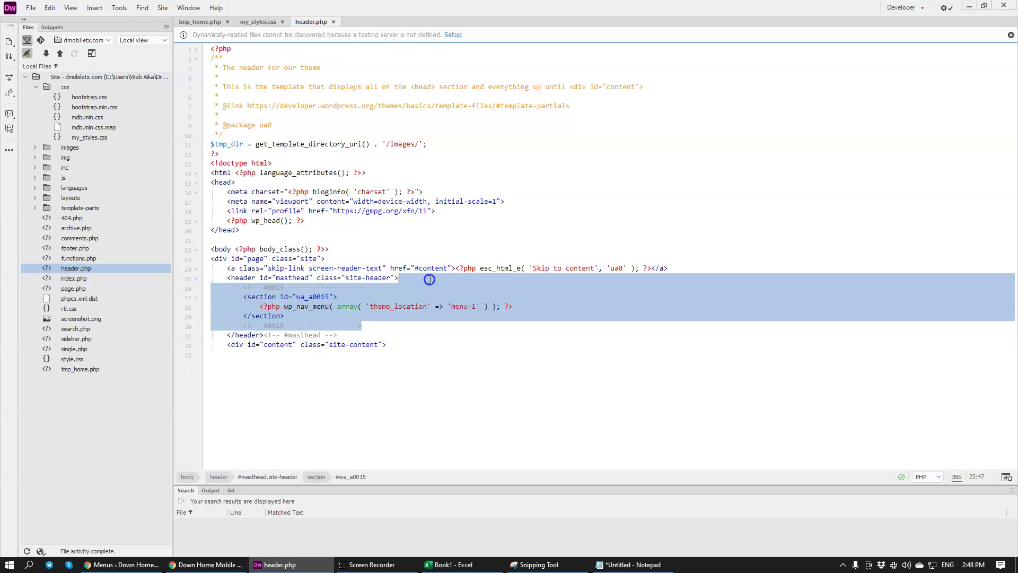
{"action": "key", "text": "BackSpace"}
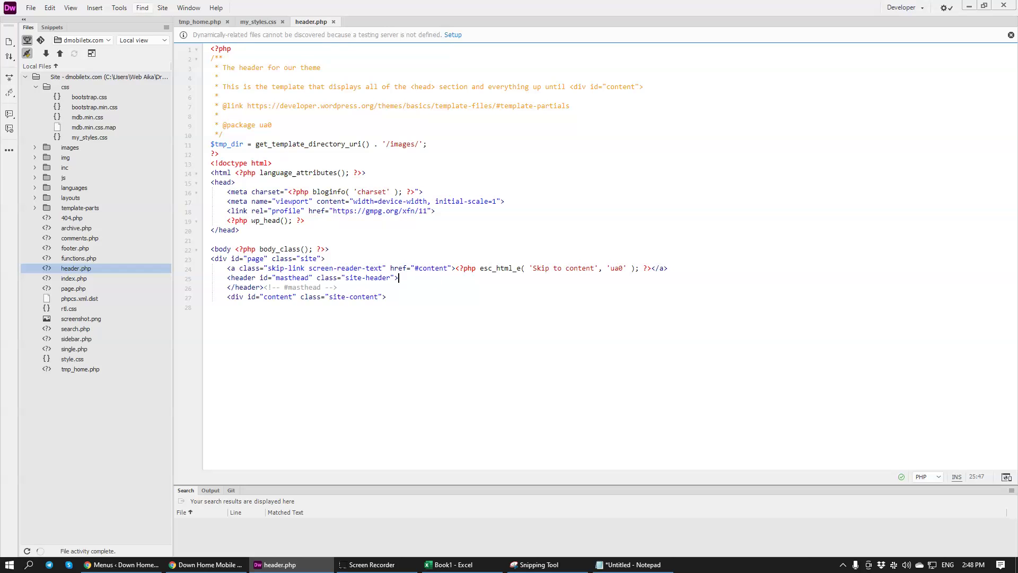
Delete the A0015 CSS block, lines 10–32, from my_styles.css
{"action": "left_click", "coordinate": [257, 21]}
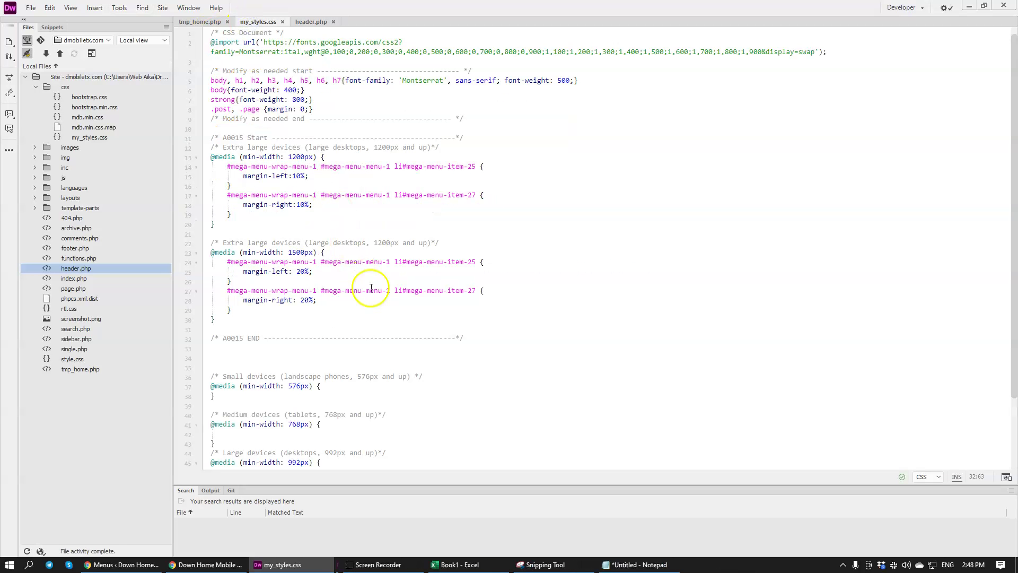
{"action": "left_click", "coordinate": [475, 337]}
{"action": "left_click_drag", "start_coordinate": [475, 337], "coordinate": [501, 126]}
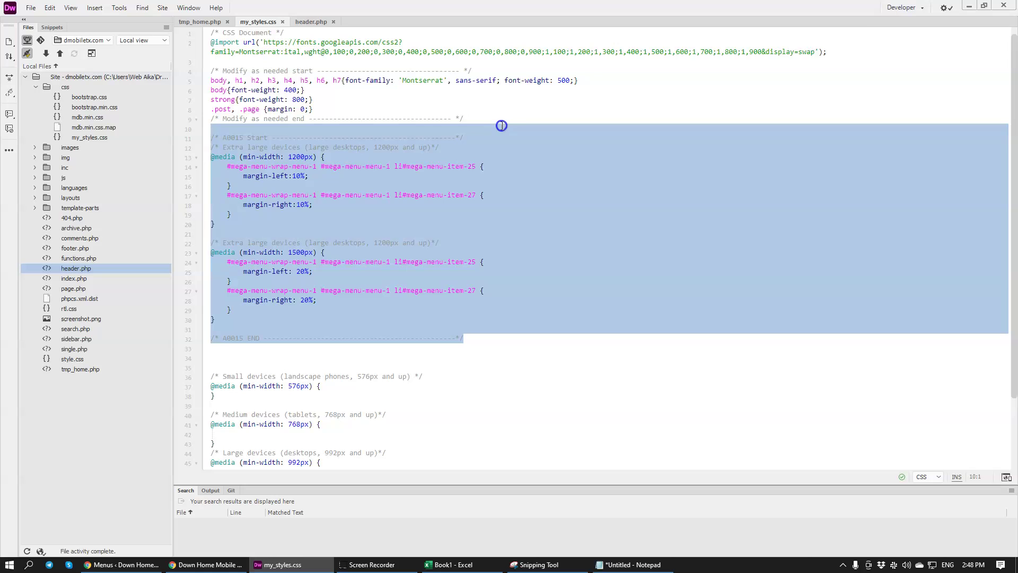
{"action": "key", "text": "BackSpace"}
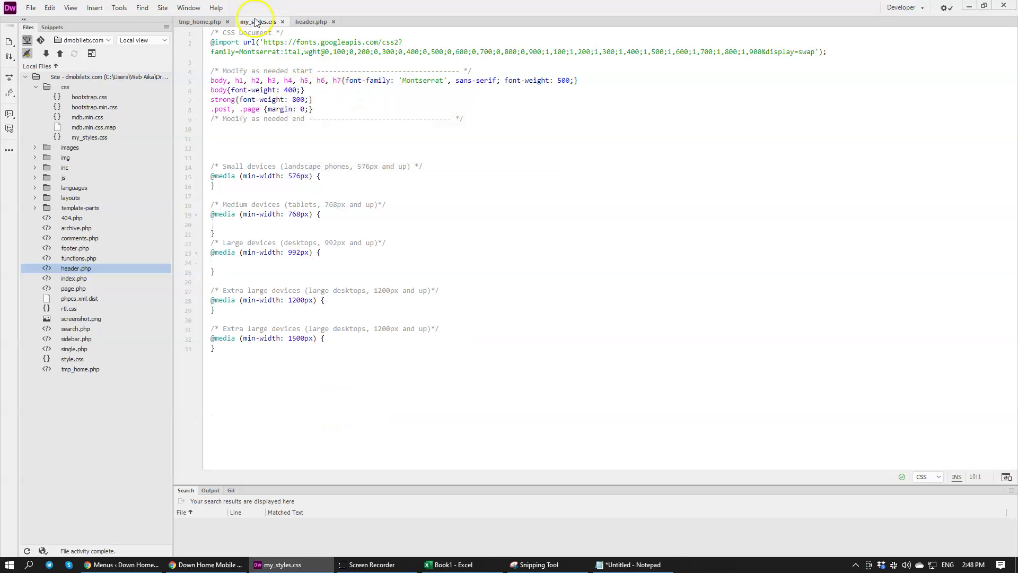
{"action": "left_click", "coordinate": [204, 564]}
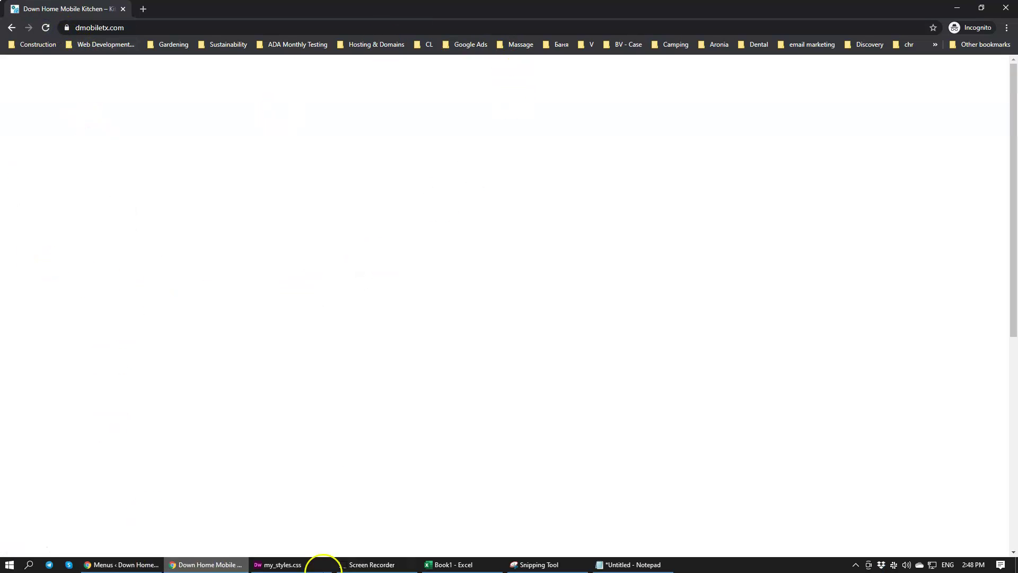
Switch to the ACF Boot Menus page in Chrome and reload it
{"action": "left_click", "coordinate": [119, 564]}
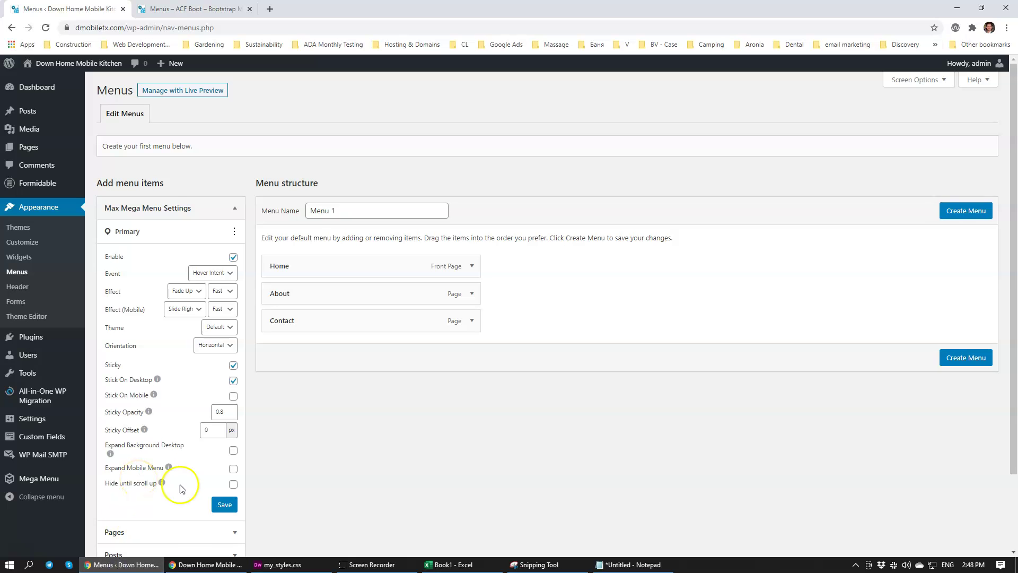
{"action": "left_click", "coordinate": [205, 565]}
{"action": "left_click", "coordinate": [120, 565]}
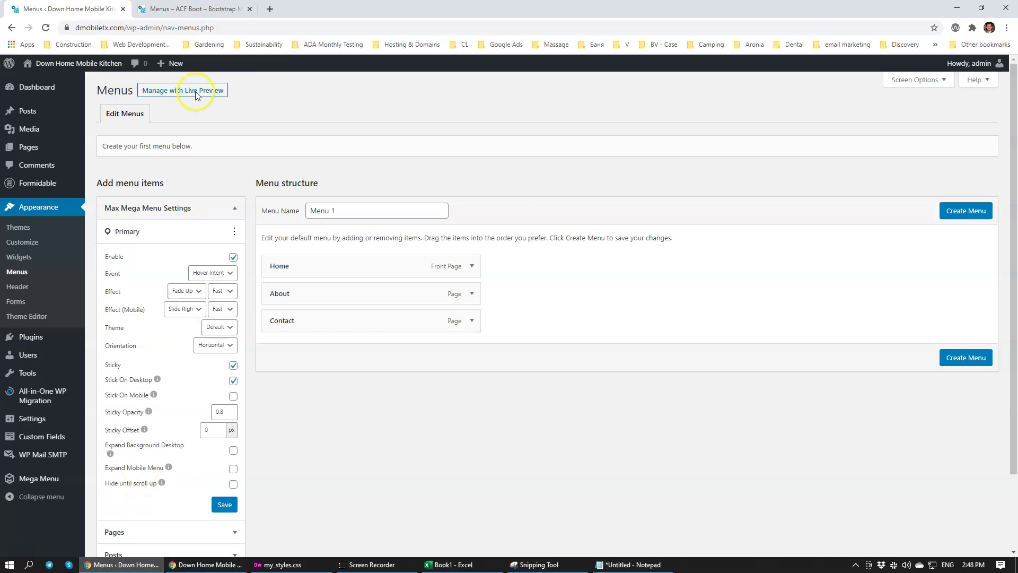
{"action": "left_click", "coordinate": [192, 8]}
{"action": "left_click_drag", "start_coordinate": [75, 27], "coordinate": [109, 26]}
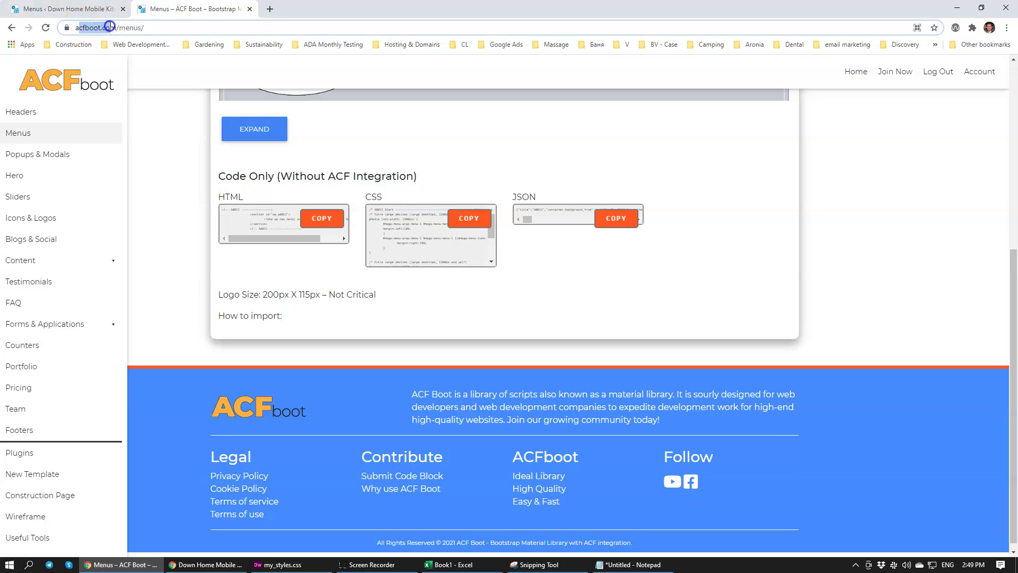
{"action": "left_click", "coordinate": [699, 172]}
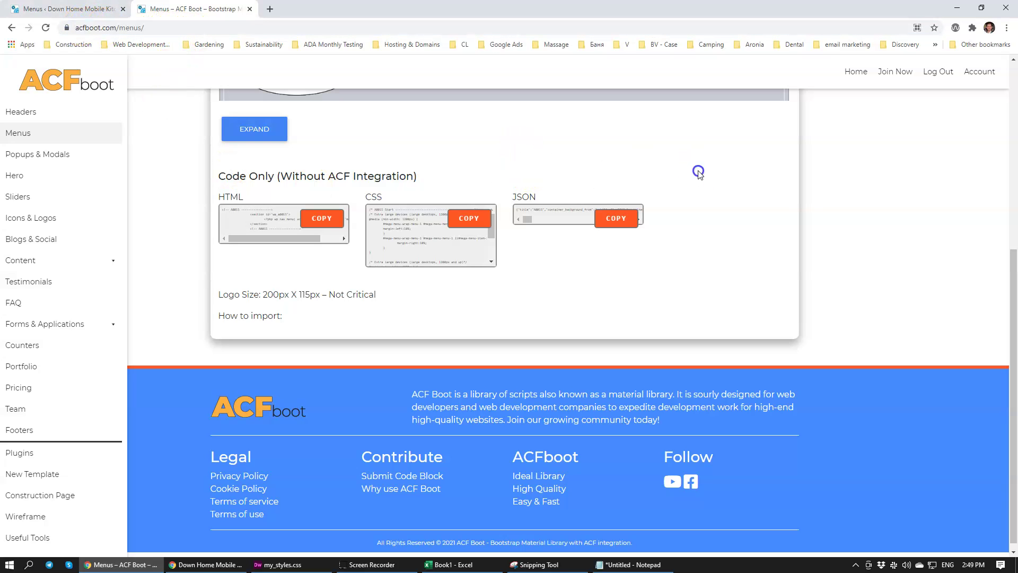
{"action": "scroll", "coordinate": [186, 96], "scroll_direction": "up", "scroll_amount": 3}
{"action": "left_click", "coordinate": [27, 133]}
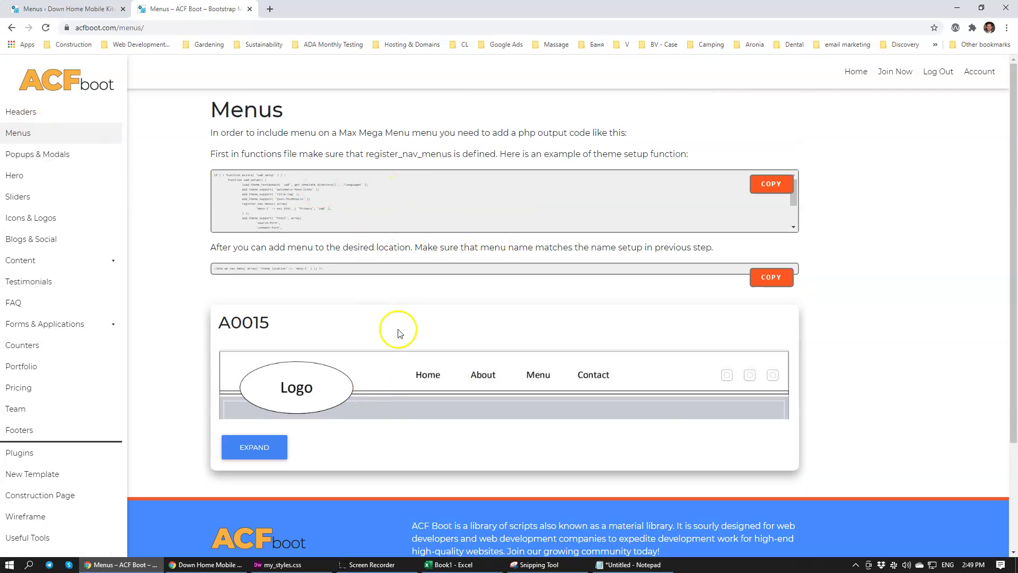
Expand the A0015 entry's Code Only section and copy its HTML code
{"action": "scroll", "coordinate": [448, 235], "scroll_direction": "down", "scroll_amount": 1}
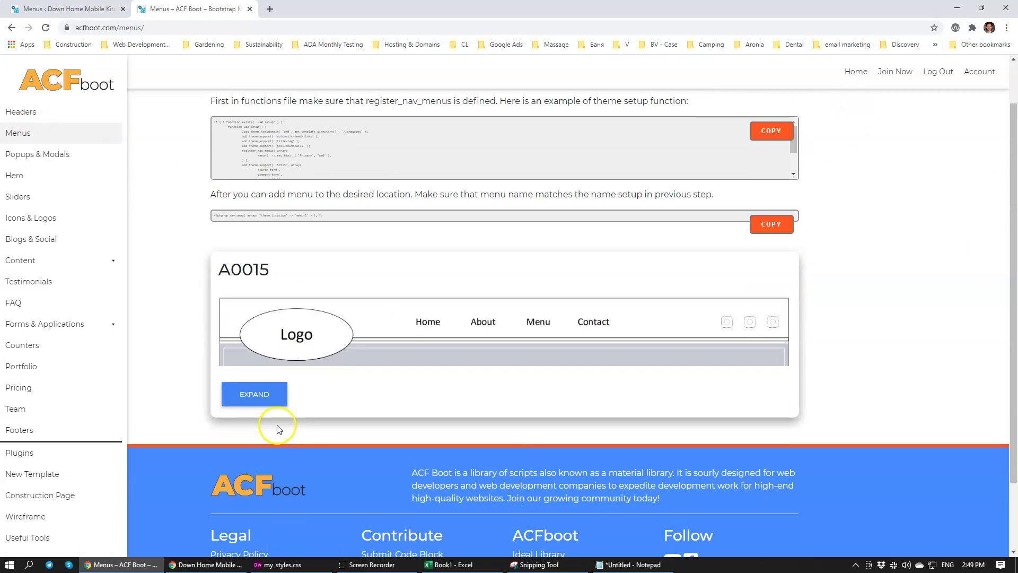
{"action": "left_click", "coordinate": [249, 399]}
{"action": "scroll", "coordinate": [363, 345], "scroll_direction": "down", "scroll_amount": 4}
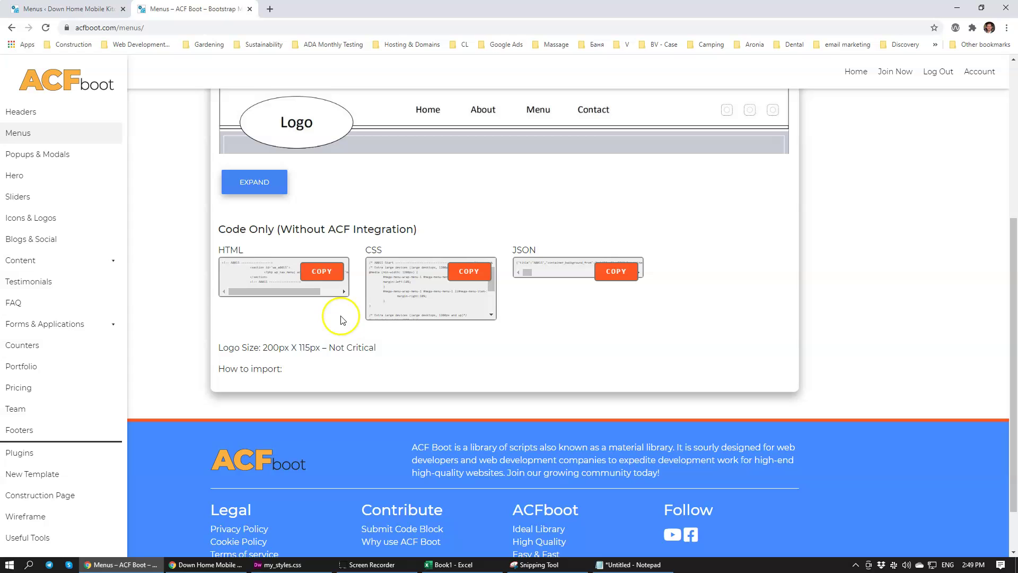
{"action": "left_click", "coordinate": [307, 275]}
Close tmp_home.php and paste the A0015 HTML markup into header.php after line 25
{"action": "left_click", "coordinate": [275, 564]}
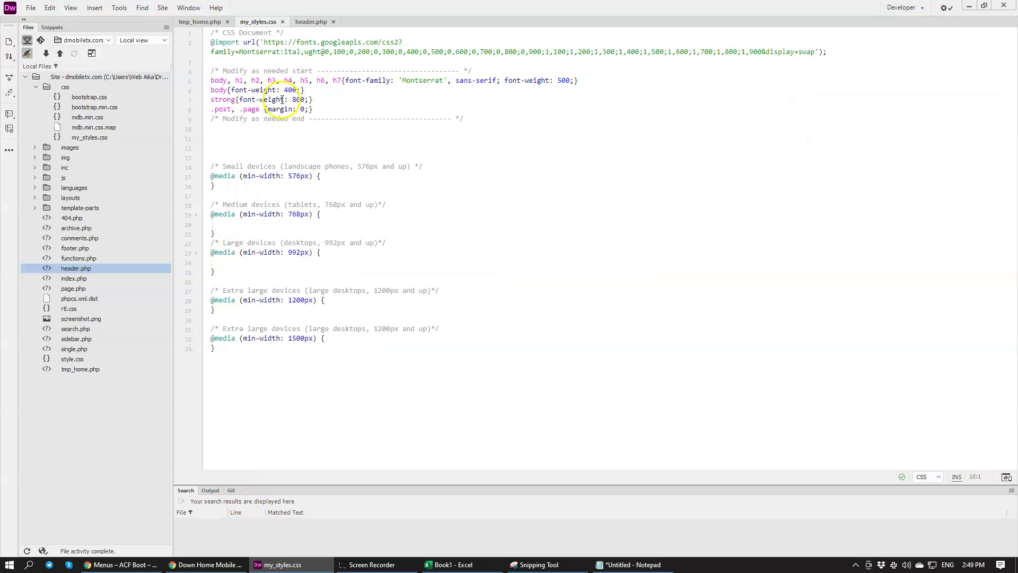
{"action": "left_click", "coordinate": [201, 22]}
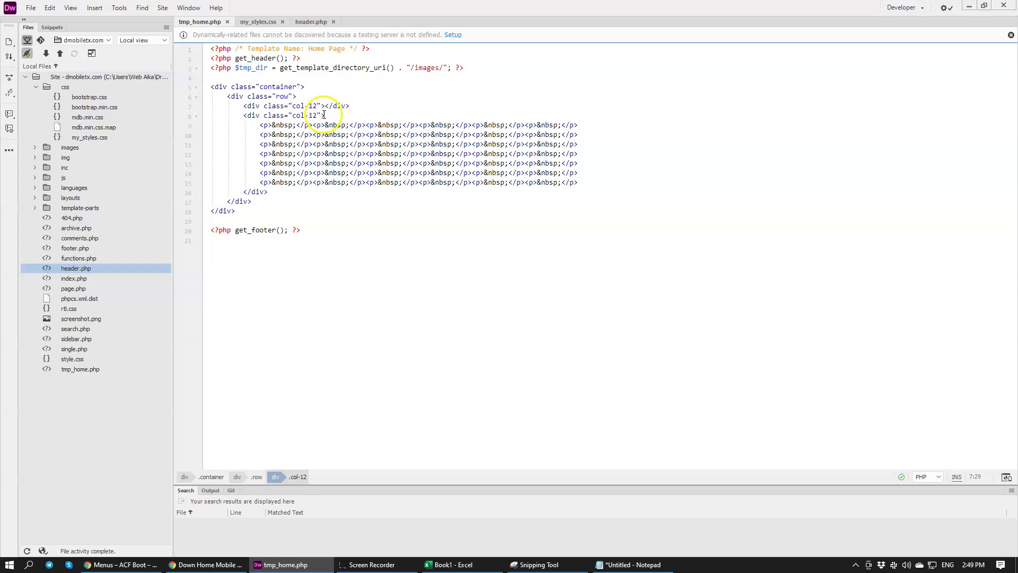
{"action": "left_click", "coordinate": [227, 22]}
{"action": "left_click", "coordinate": [239, 22]}
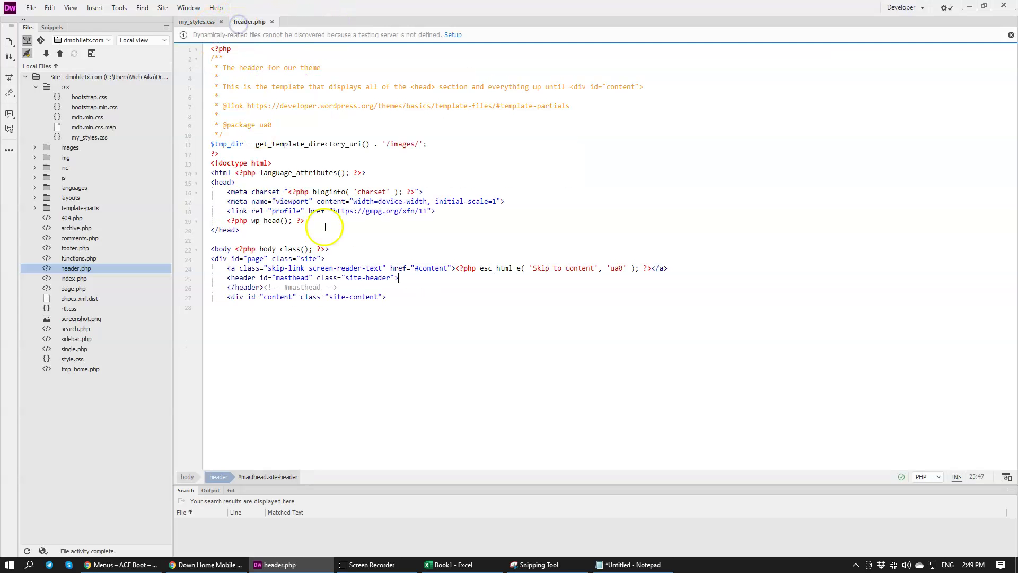
{"action": "key", "text": "ctrl+v"}
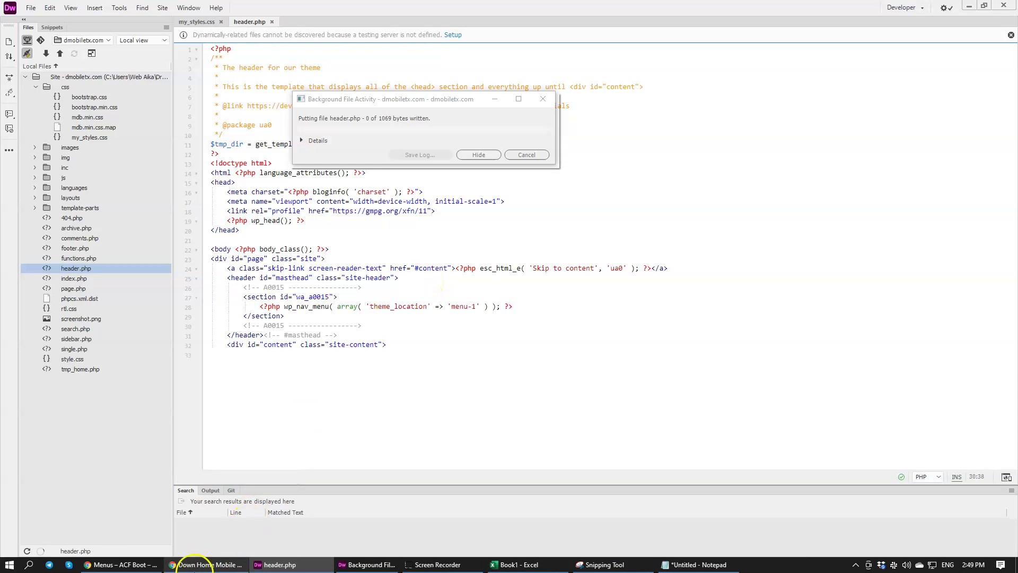
Copy the A0015 CSS from ACF Boot and paste it at line 10 of my_styles.css
{"action": "left_click", "coordinate": [207, 564]}
{"action": "left_click", "coordinate": [120, 565]}
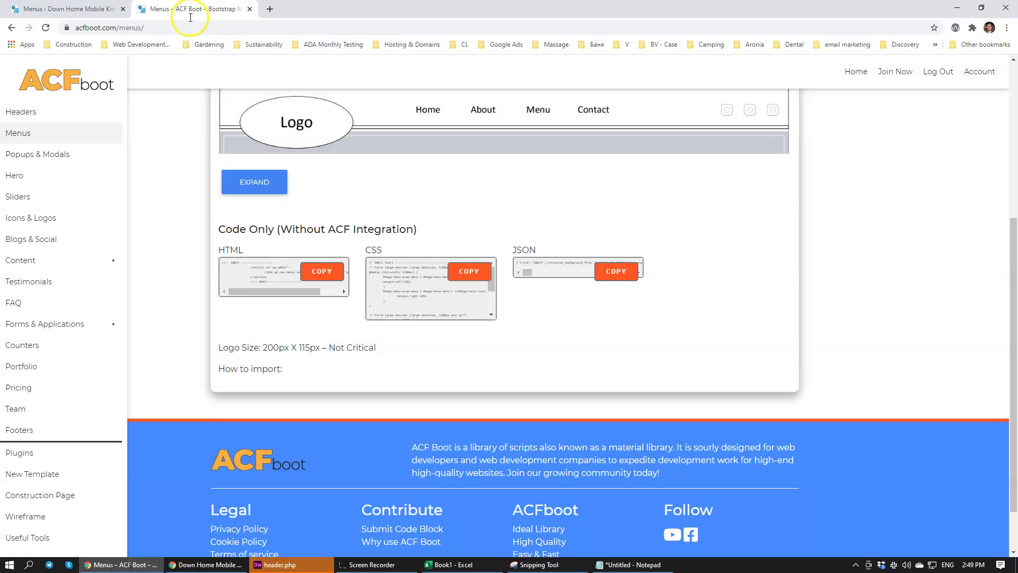
{"action": "left_click", "coordinate": [469, 275]}
{"action": "left_click", "coordinate": [280, 564]}
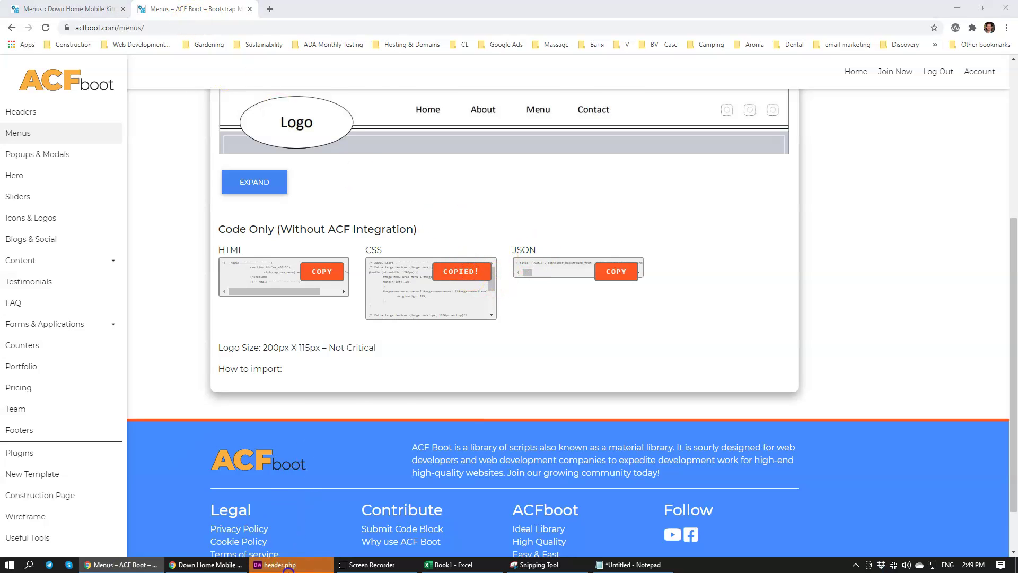
{"action": "left_click", "coordinate": [195, 21]}
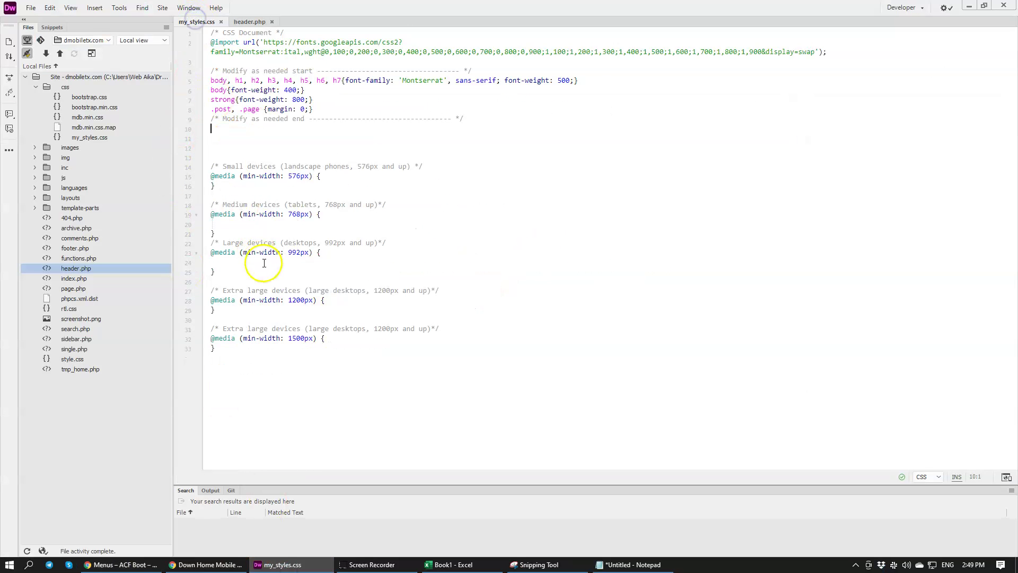
{"action": "key", "text": "ctrl+v"}
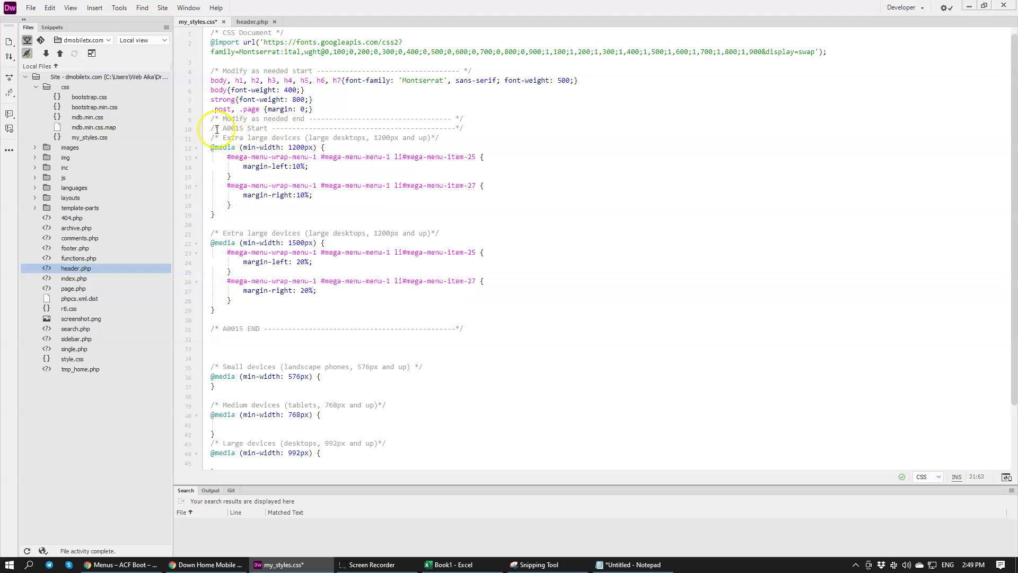
{"action": "key", "text": "Return"}
{"action": "key", "text": "Return"}
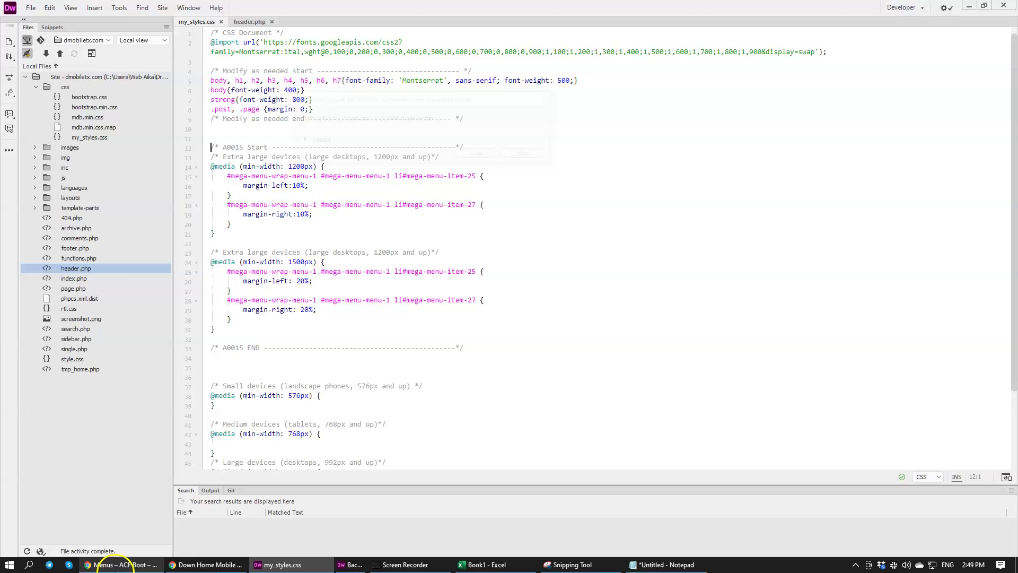
Import the A0015 theme JSON through Max Mega Menu's theme import page
{"action": "left_click", "coordinate": [121, 564]}
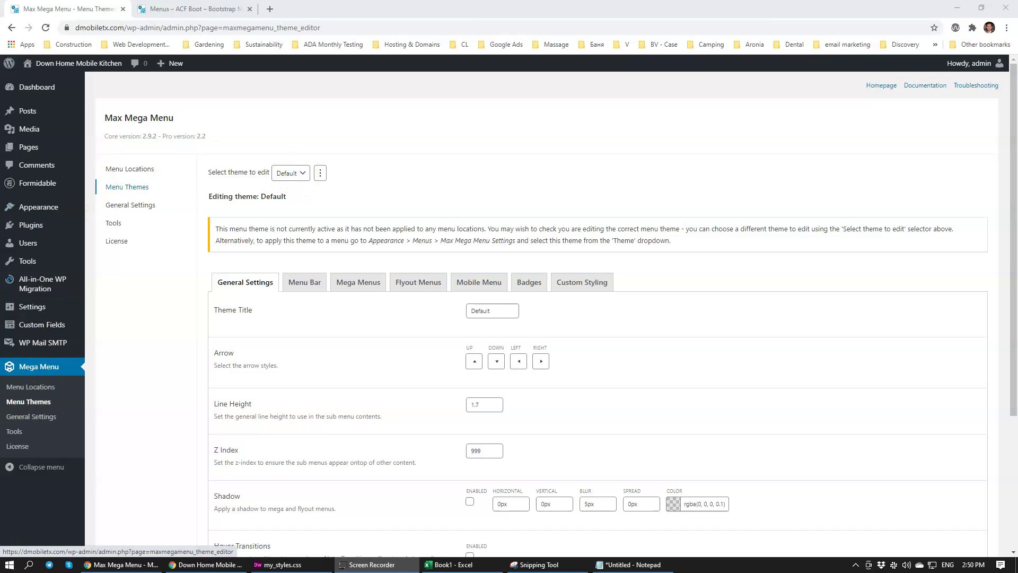
{"action": "left_click", "coordinate": [320, 174]}
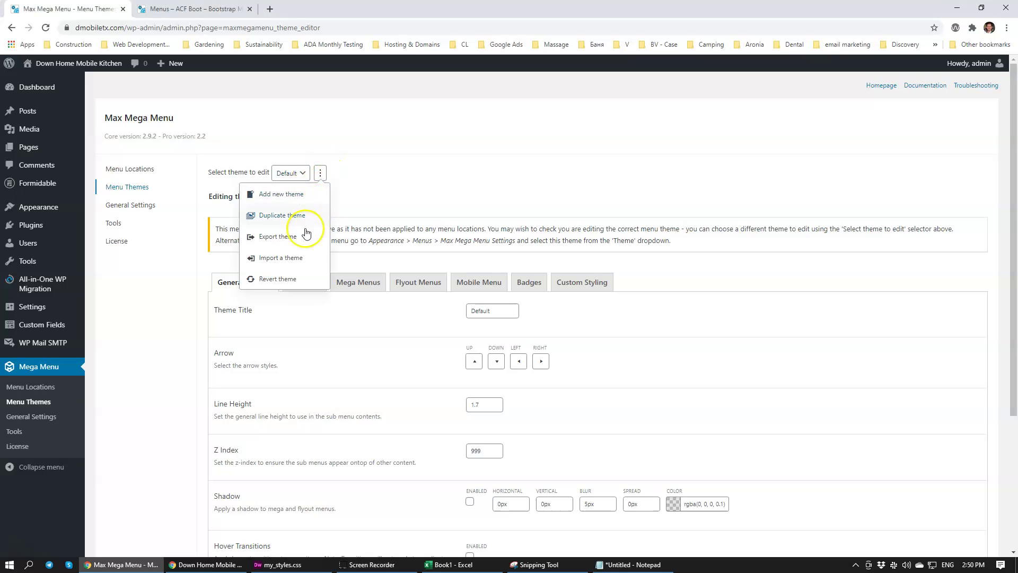
{"action": "left_click", "coordinate": [285, 260]}
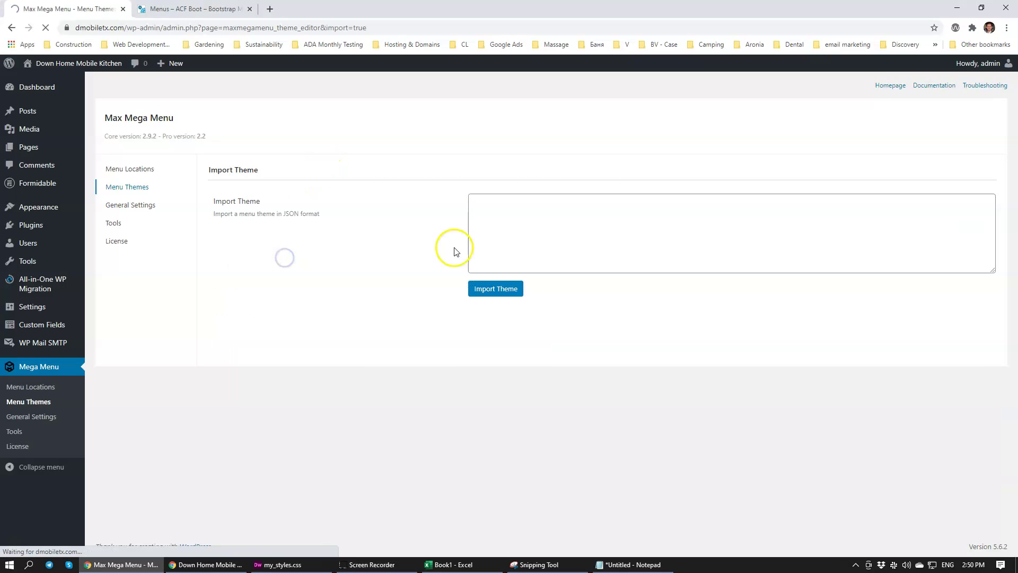
{"action": "left_click", "coordinate": [531, 218]}
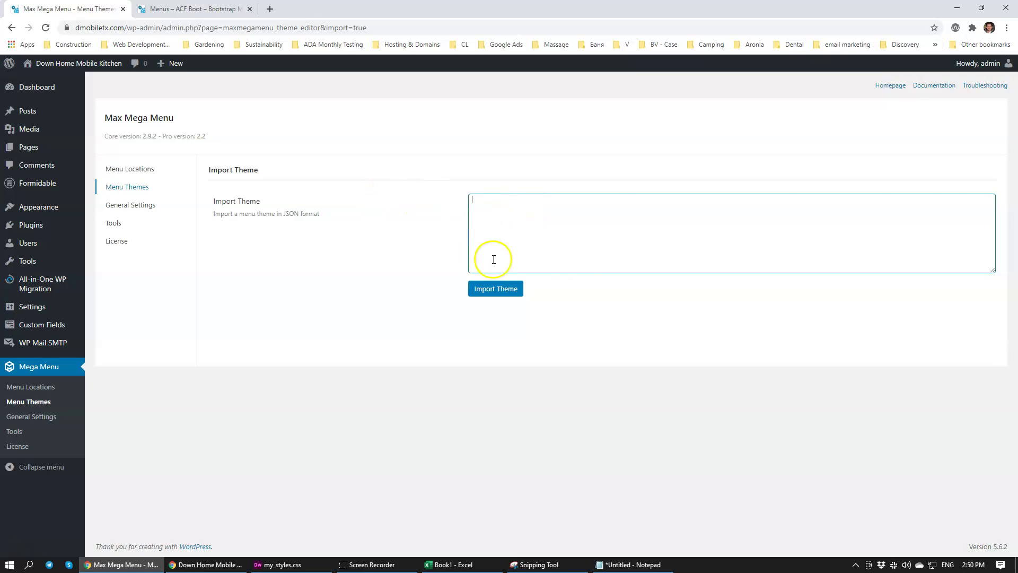
{"action": "key", "text": "ctrl+v"}
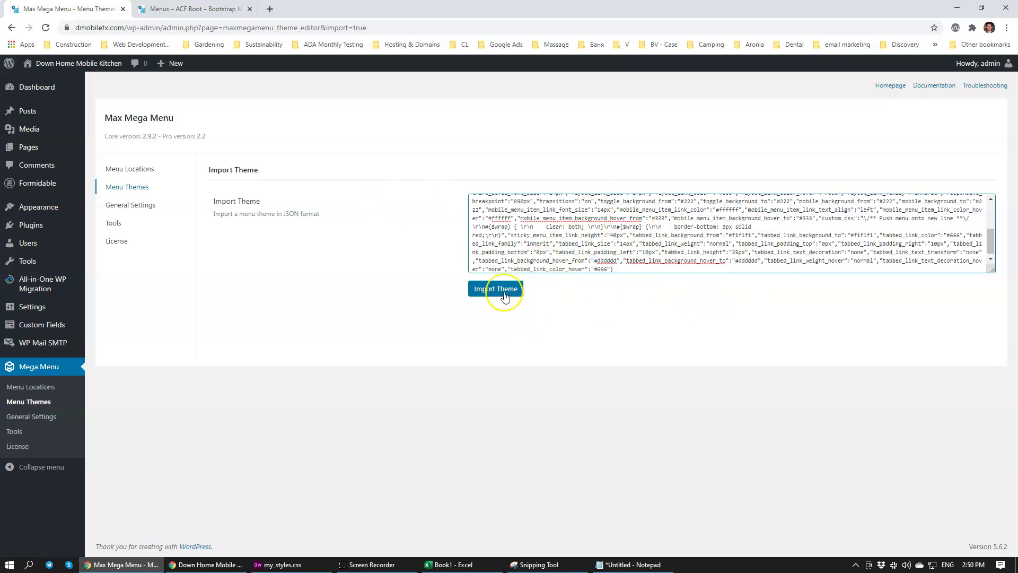
{"action": "left_click", "coordinate": [505, 297]}
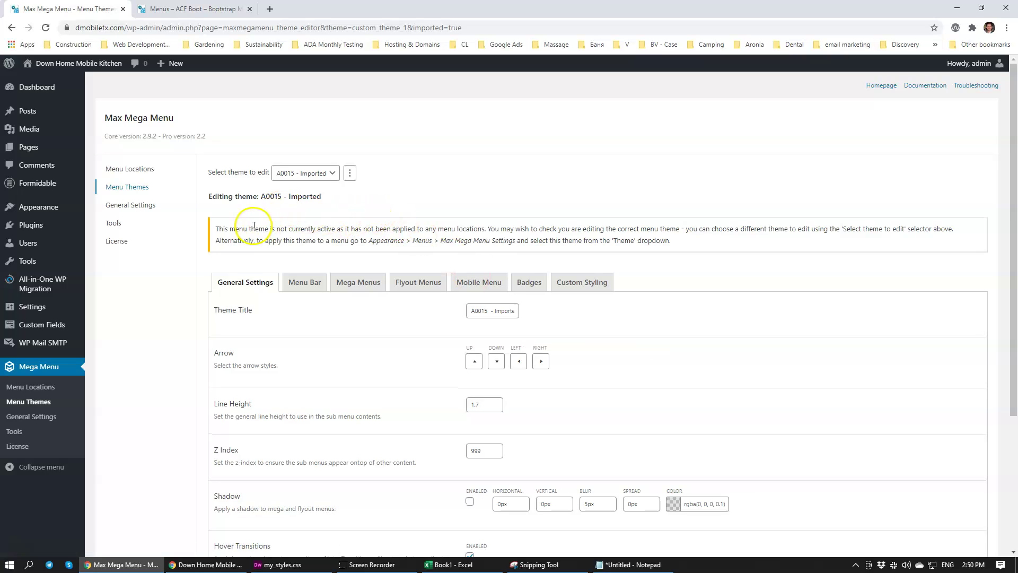
Save the imported theme's General Settings with its title as 'A0015'
{"action": "left_click_drag", "start_coordinate": [259, 231], "coordinate": [417, 229]}
{"action": "left_click", "coordinate": [437, 229]}
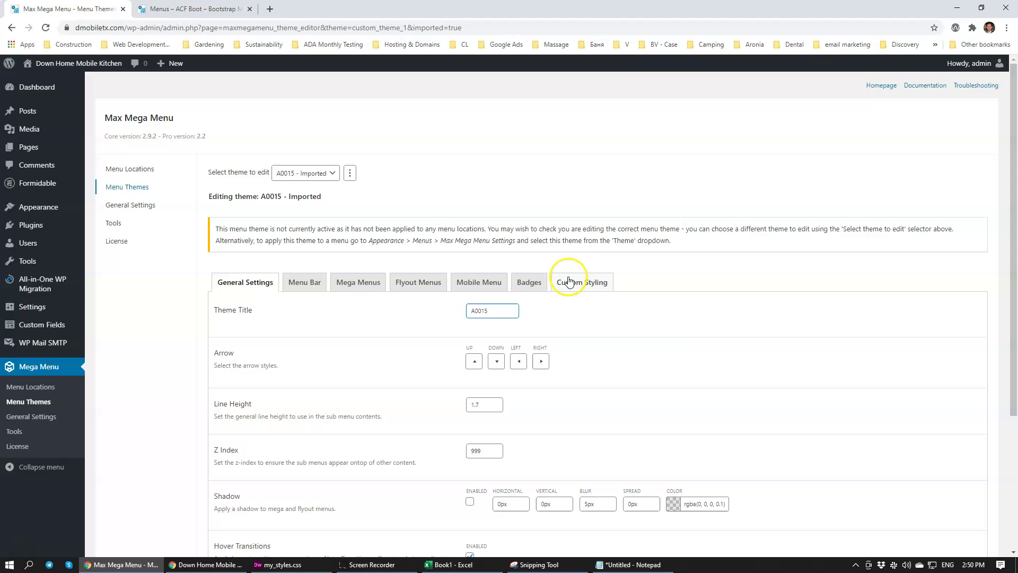
{"action": "scroll", "coordinate": [371, 297], "scroll_direction": "down", "scroll_amount": 4}
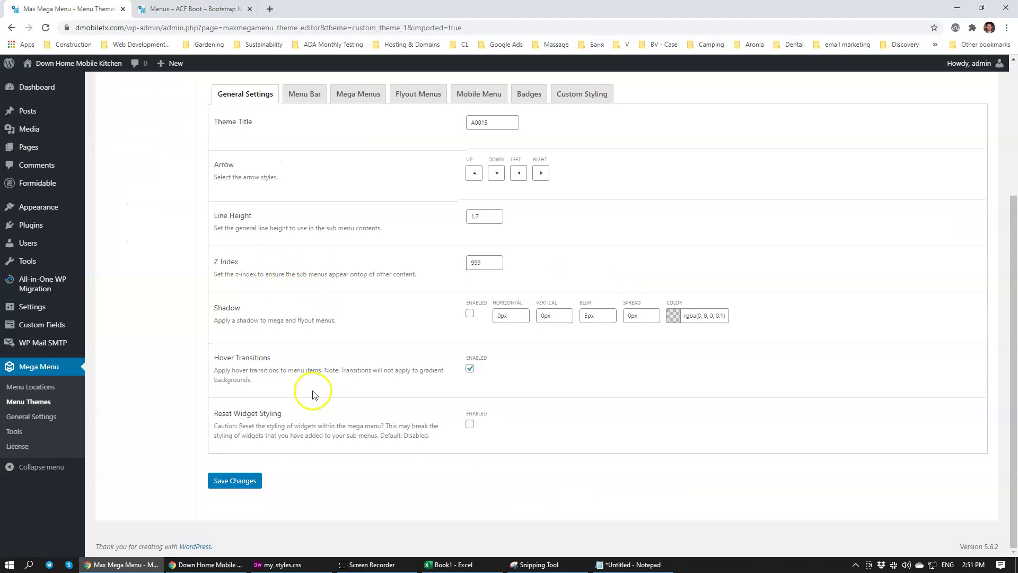
{"action": "left_click", "coordinate": [228, 480]}
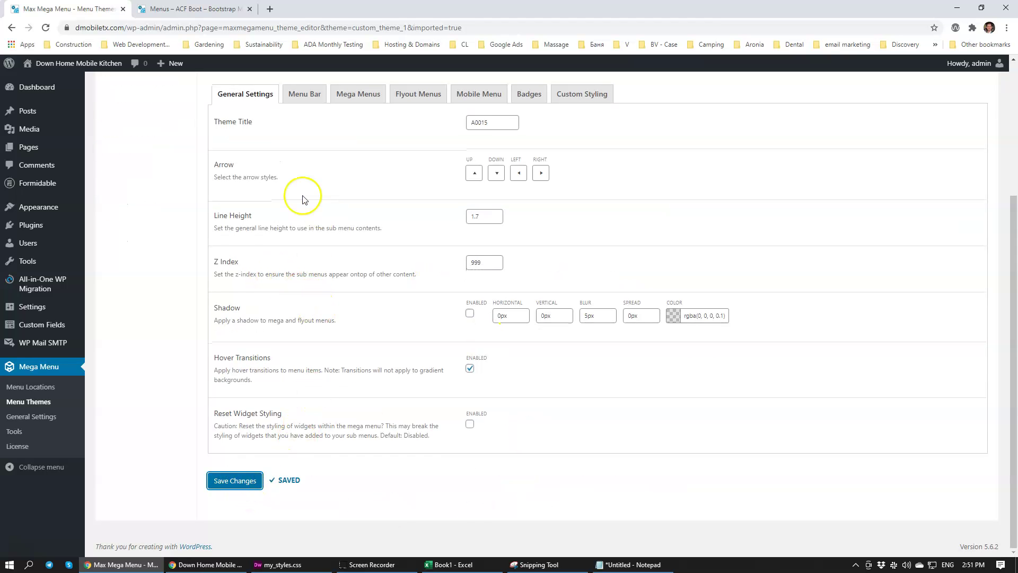
{"action": "scroll", "coordinate": [213, 321], "scroll_direction": "up", "scroll_amount": 4}
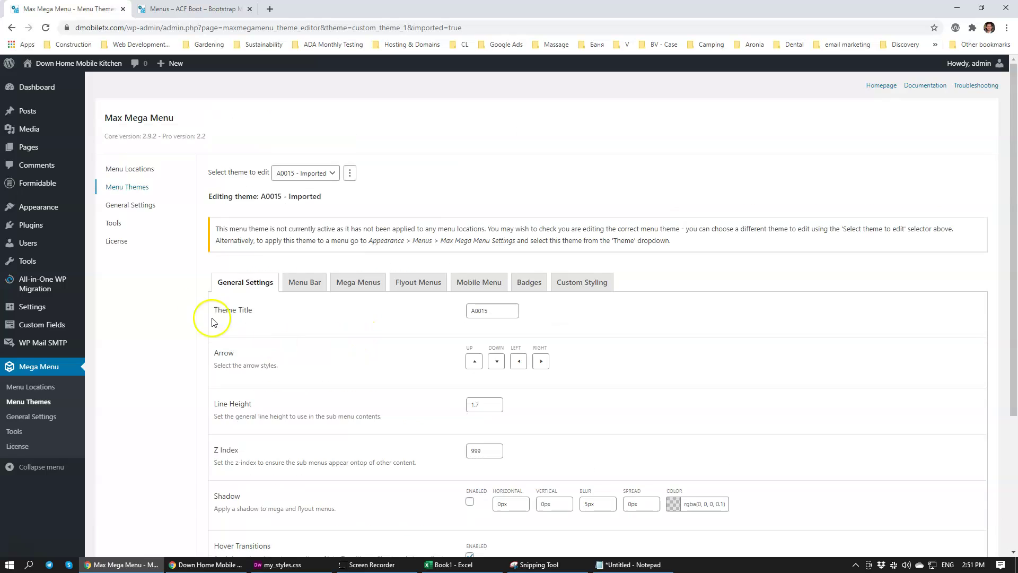
Create and save Menu 1 with Home, About and Contact at the Primary location
{"action": "mouse_move", "coordinate": [45, 208]}
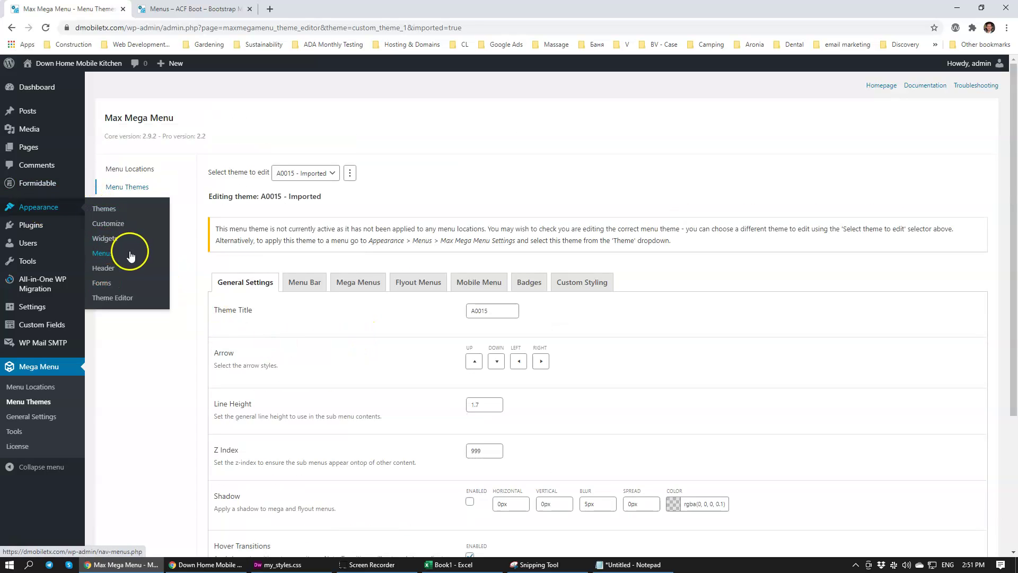
{"action": "left_click", "coordinate": [130, 256]}
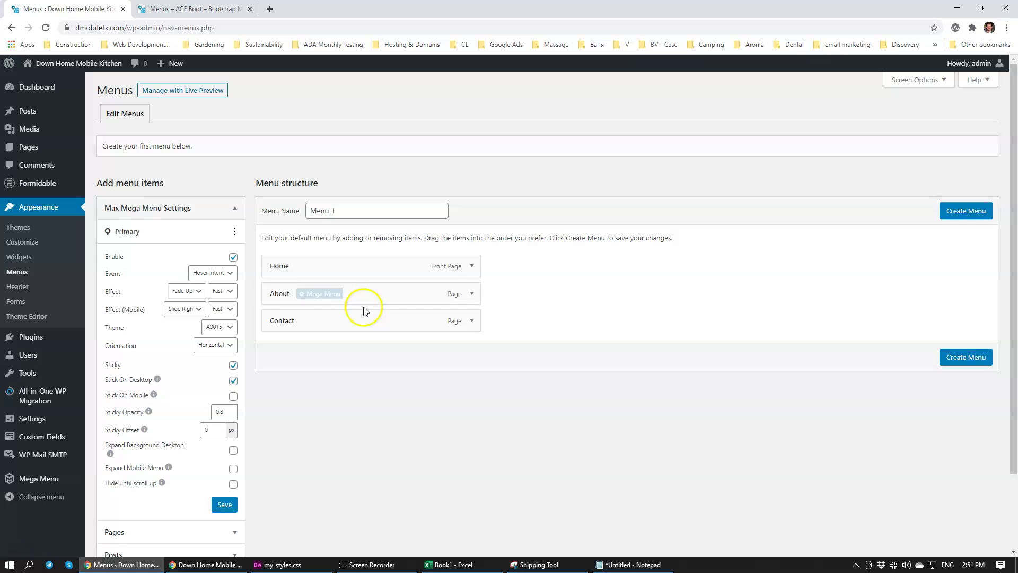
{"action": "left_click", "coordinate": [975, 215]}
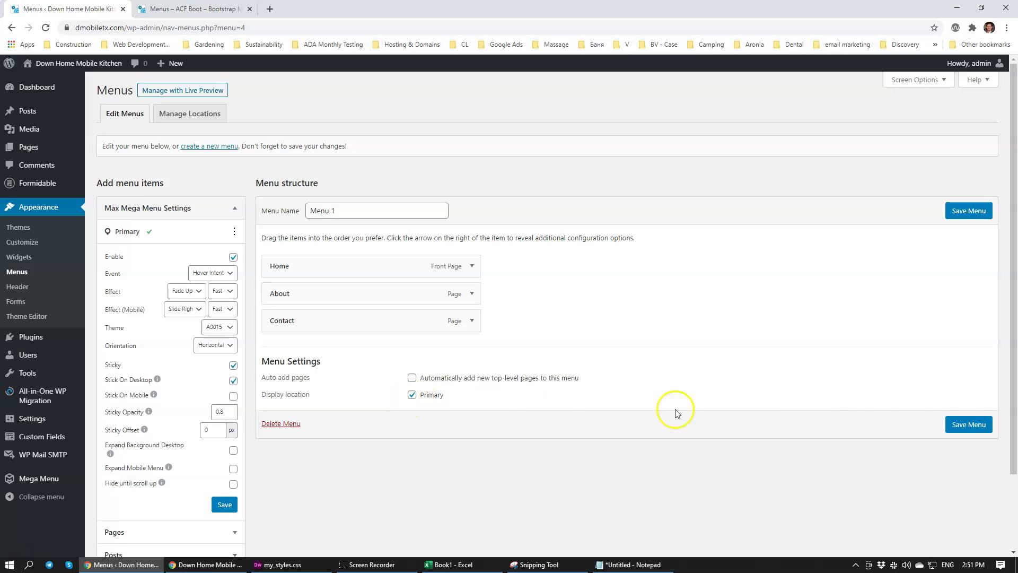
{"action": "left_click", "coordinate": [977, 424]}
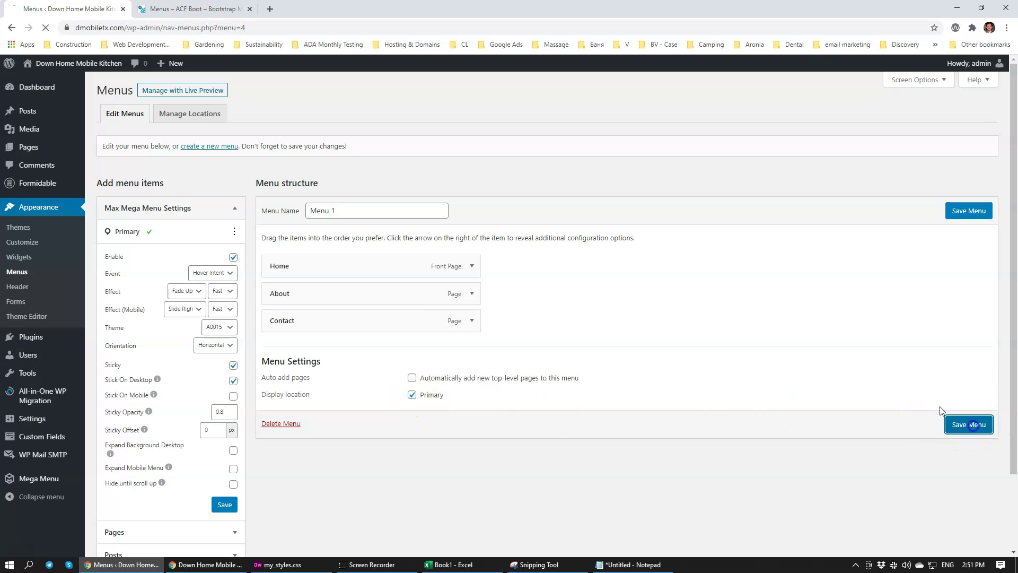
Add a 'Menu' custom link (#) and move it above Contact
{"action": "scroll", "coordinate": [158, 274], "scroll_direction": "down", "scroll_amount": 3}
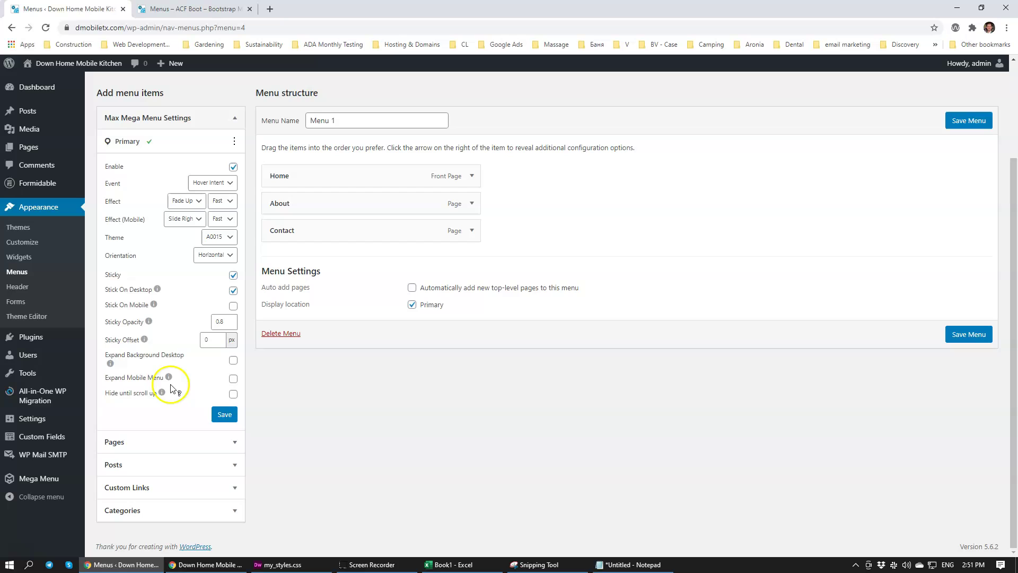
{"action": "left_click", "coordinate": [150, 488]}
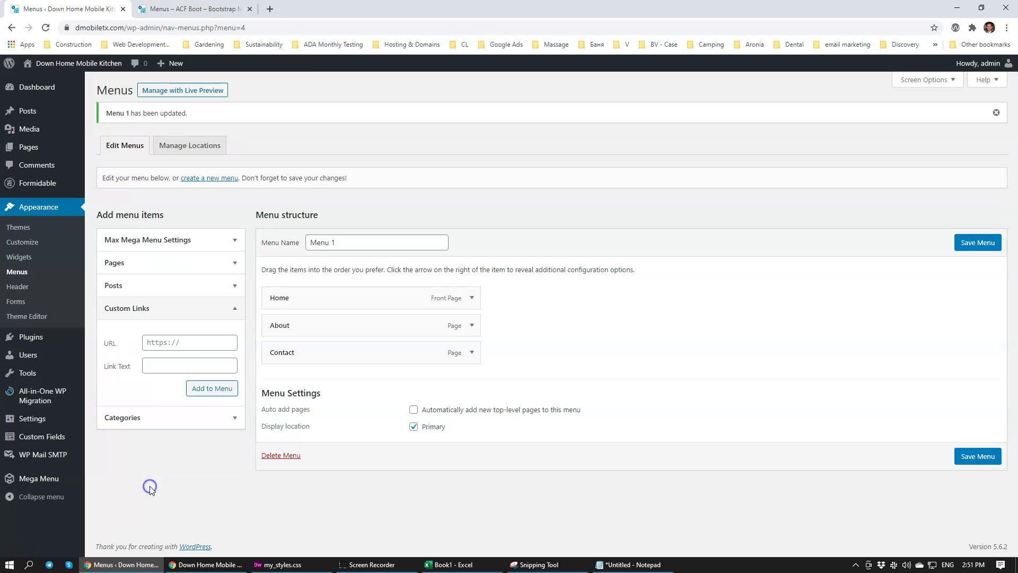
{"action": "left_click", "coordinate": [184, 344]}
{"action": "key", "text": "Tab"}
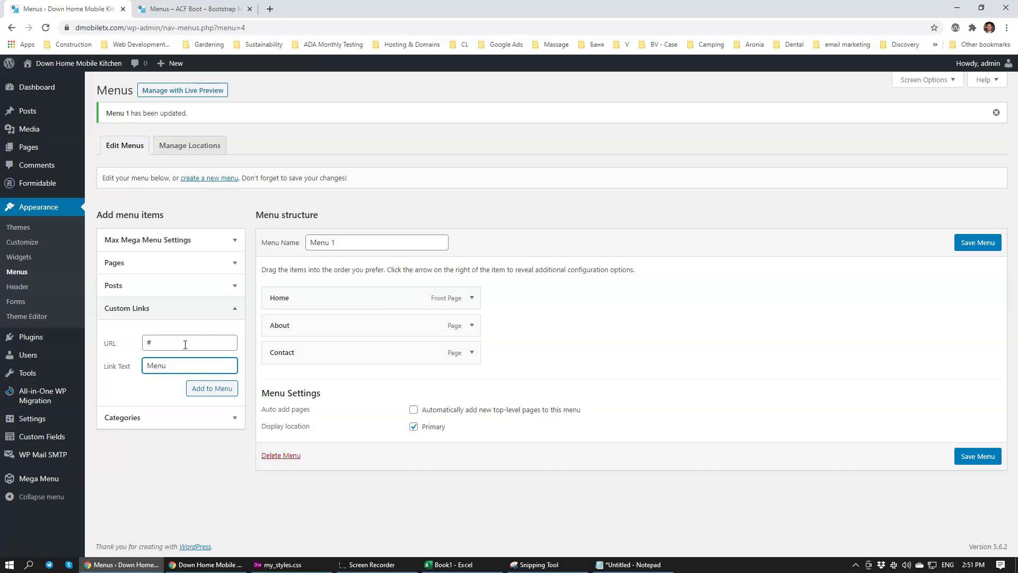
{"action": "type", "text": "Menu"}
{"action": "left_click", "coordinate": [215, 390]}
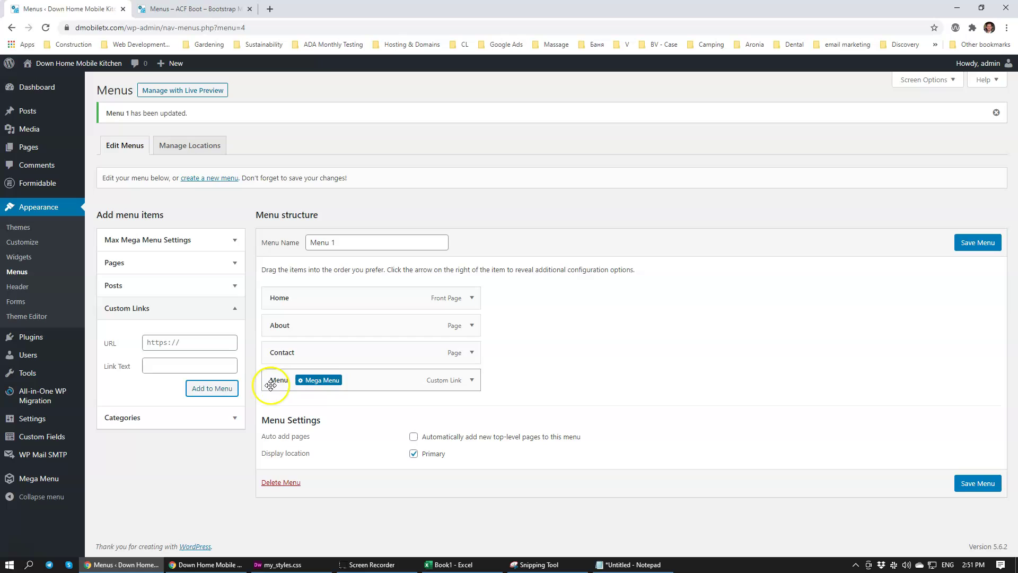
{"action": "left_click_drag", "start_coordinate": [273, 380], "coordinate": [273, 354]}
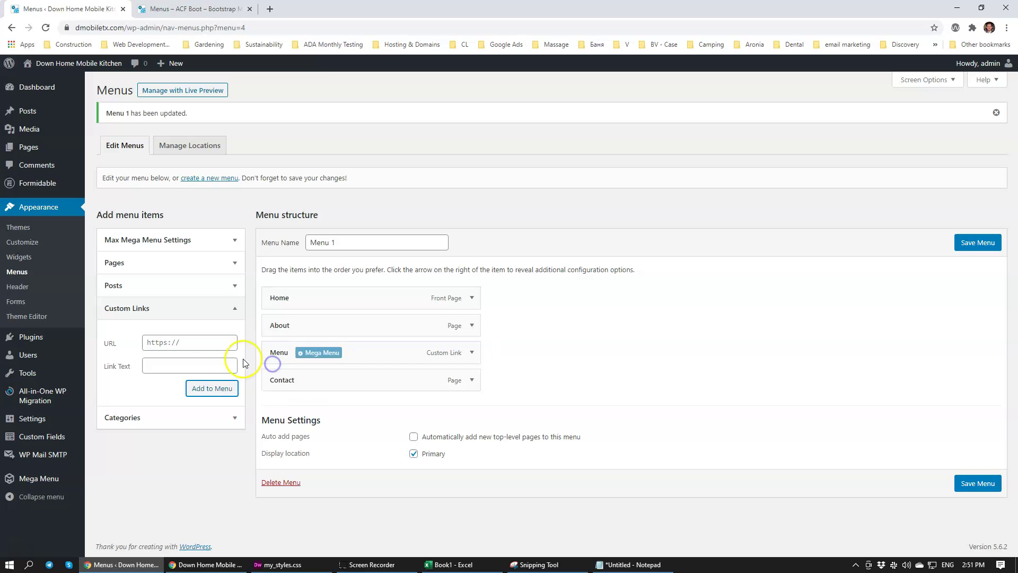
Add a second Home (Front Page) item from Pages > View All
{"action": "left_click", "coordinate": [202, 262]}
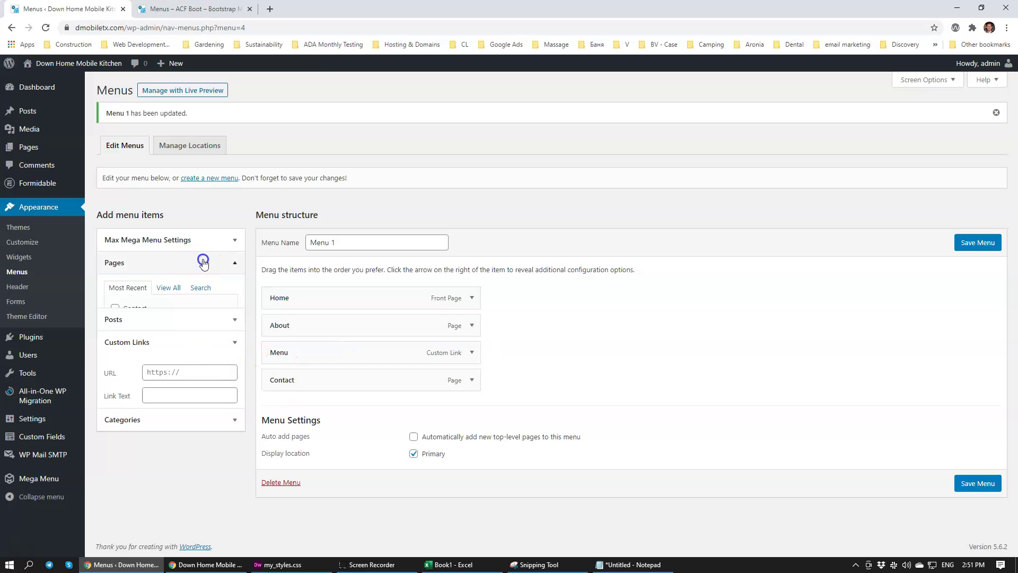
{"action": "left_click", "coordinate": [175, 294]}
{"action": "left_click", "coordinate": [116, 314]}
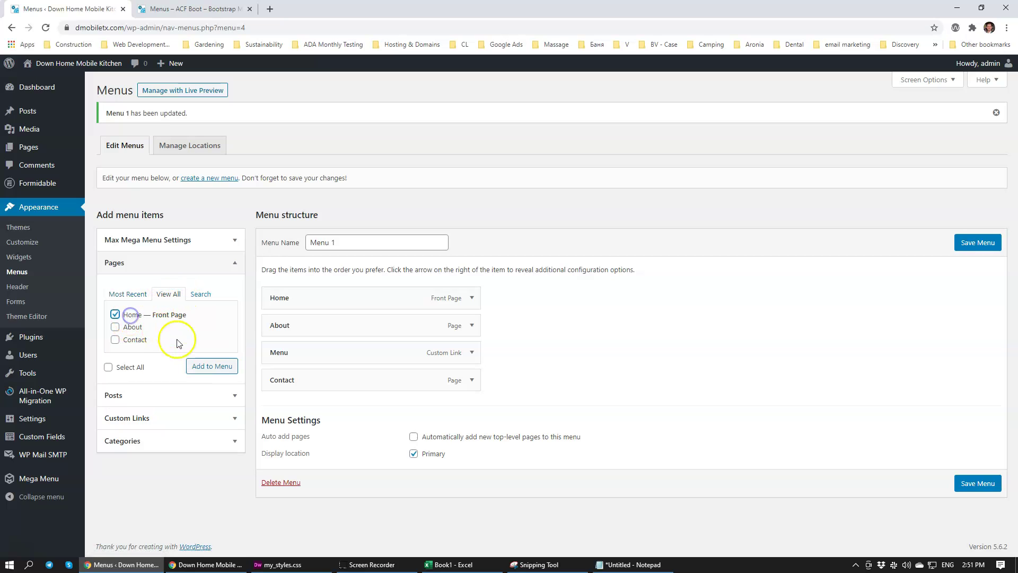
{"action": "left_click", "coordinate": [209, 366]}
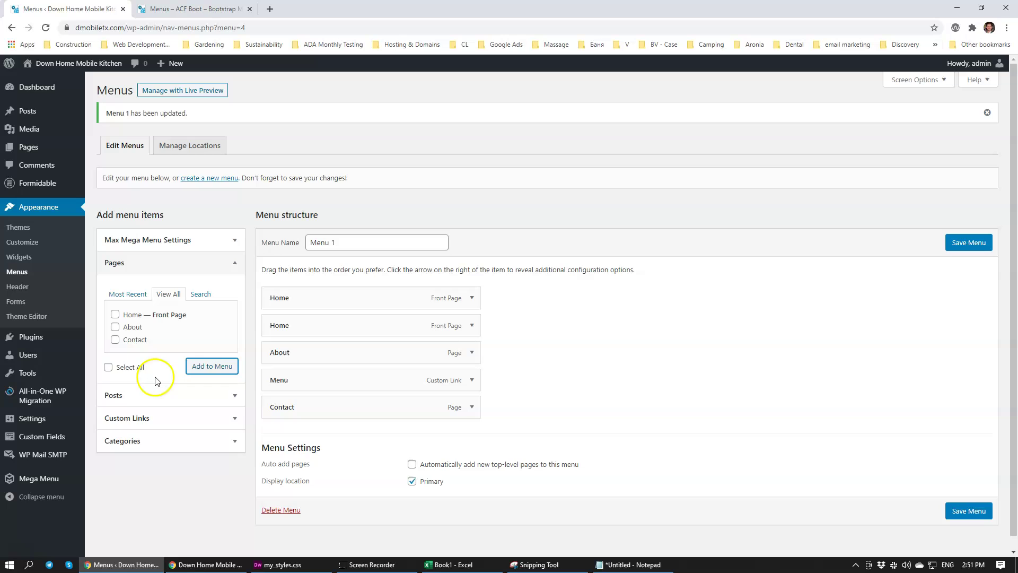
Add a Facebook custom link to Menu 1
{"action": "left_click", "coordinate": [143, 418]}
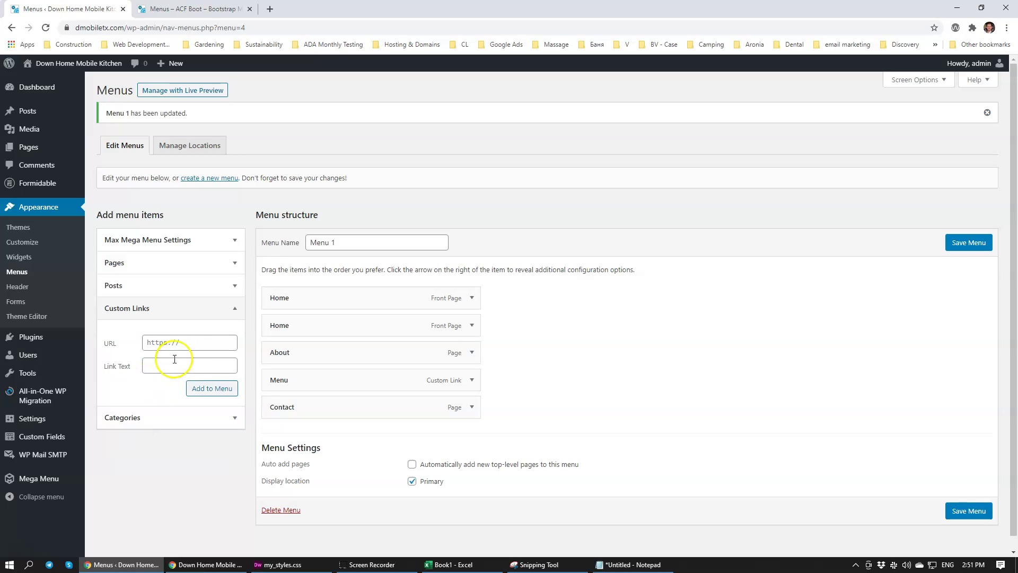
{"action": "left_click", "coordinate": [196, 341]}
{"action": "key", "text": "alt+Tab"}
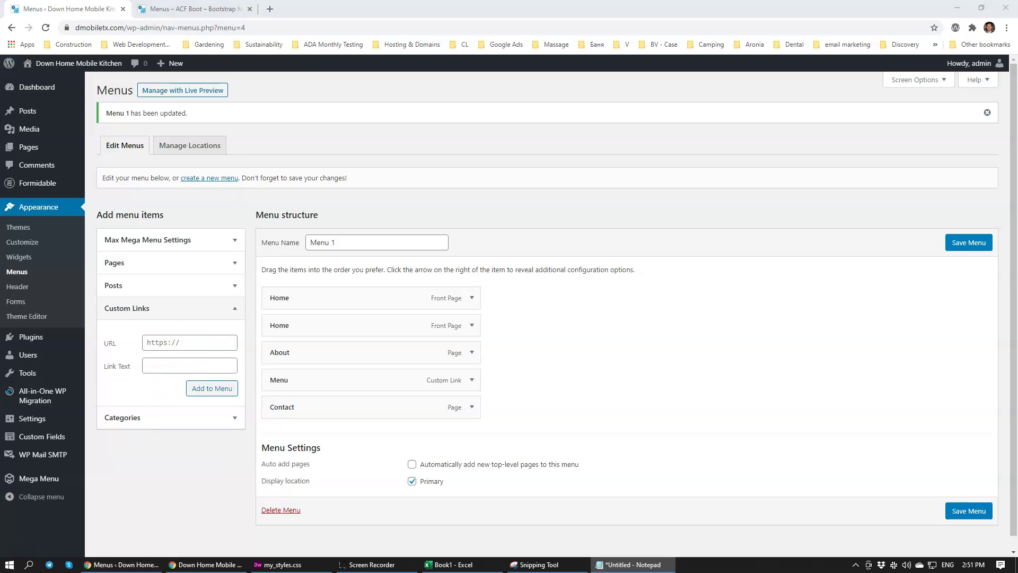
{"action": "left_click", "coordinate": [186, 344]}
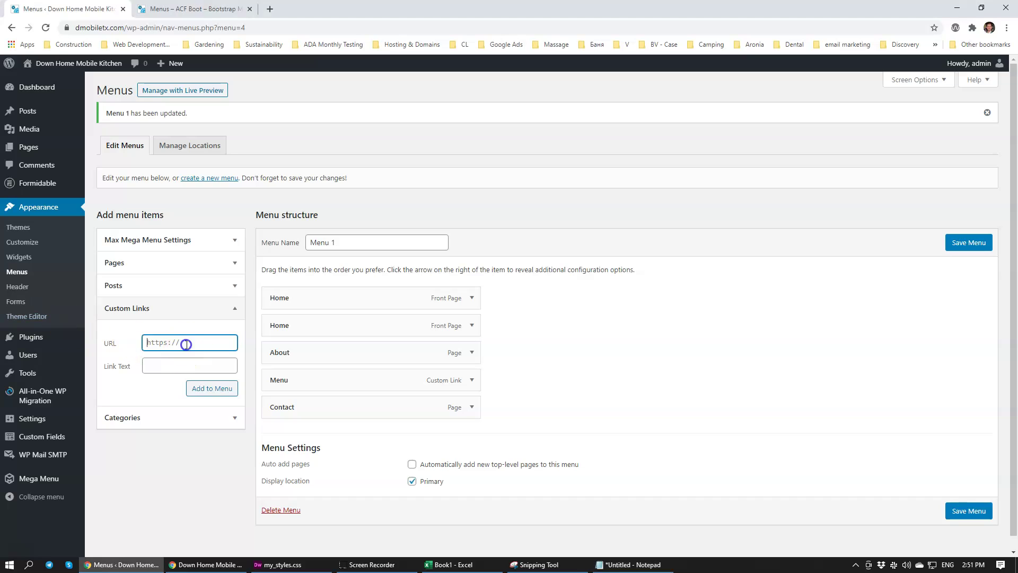
{"action": "left_click", "coordinate": [172, 368]}
{"action": "type", "text": "Facebook"}
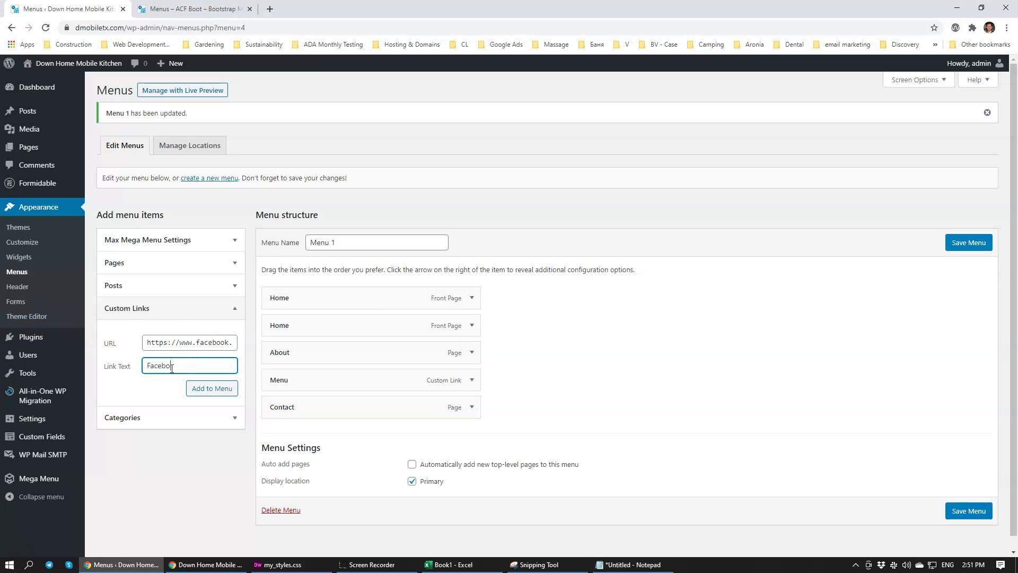
{"action": "left_click", "coordinate": [207, 389]}
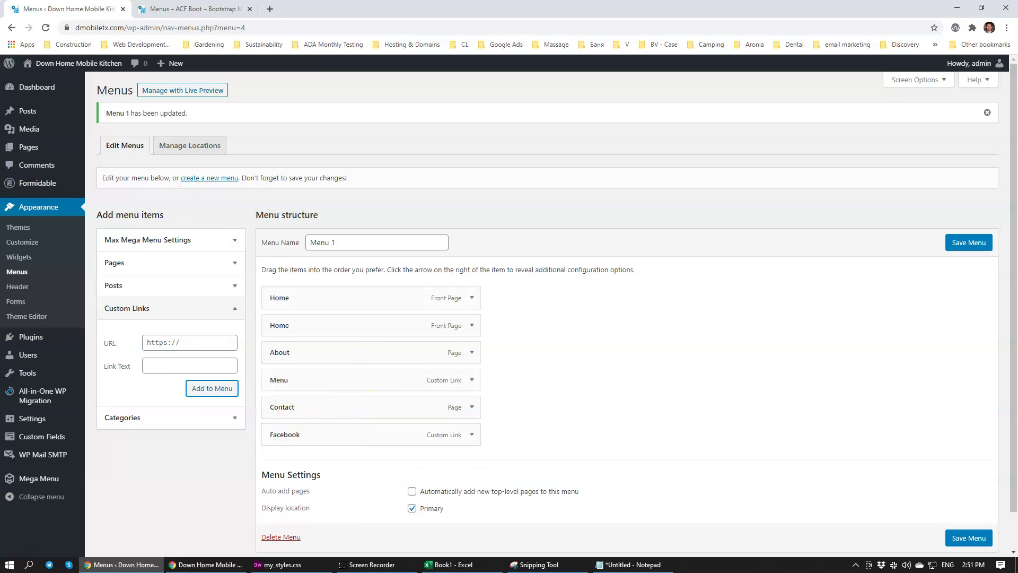
{"action": "key", "text": "alt+Tab"}
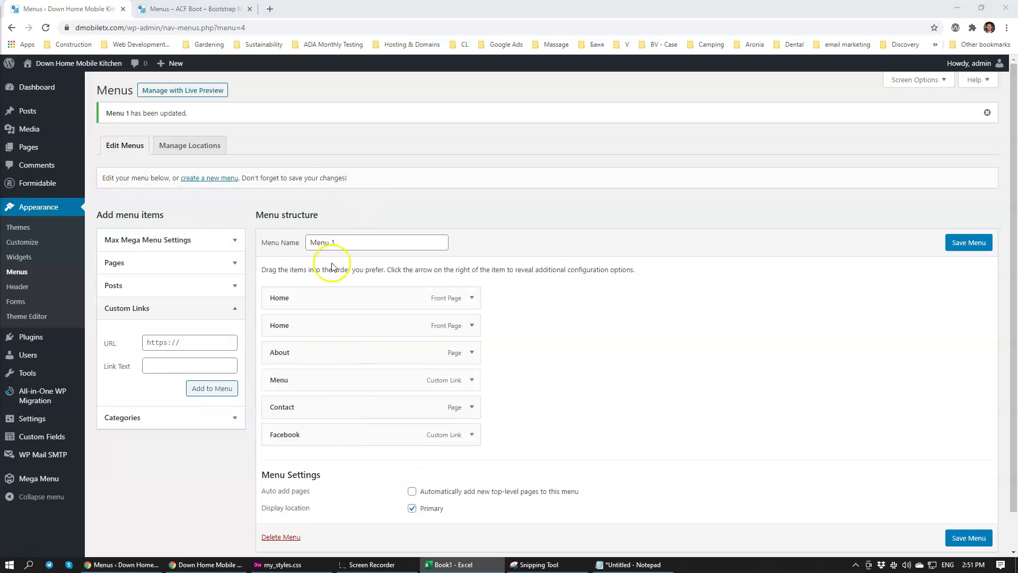
Save Menu 1 and the Primary mega menu settings with the A0015 theme, then bring up the live site
{"action": "left_click", "coordinate": [976, 249]}
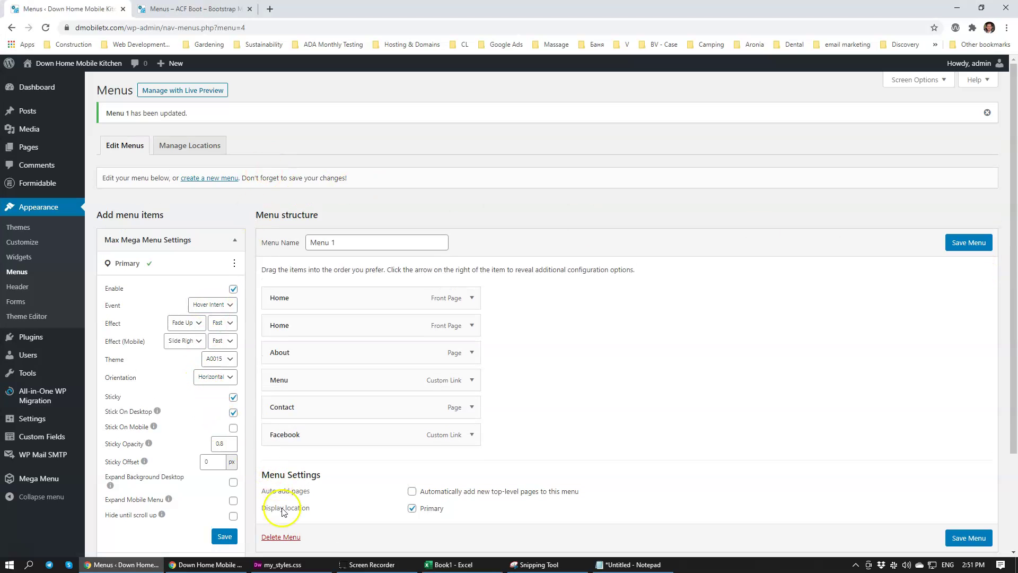
{"action": "left_click", "coordinate": [222, 360]}
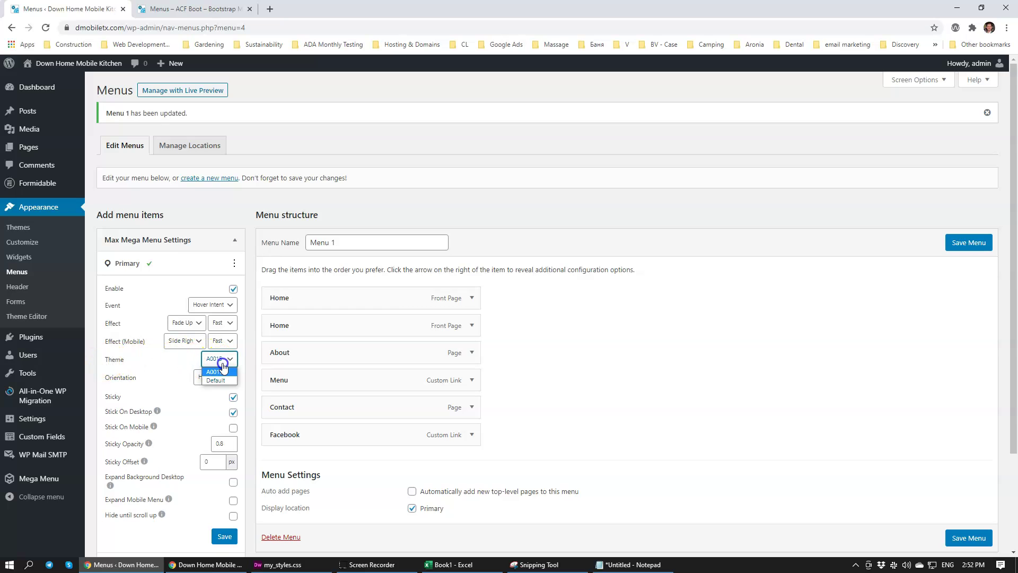
{"action": "left_click", "coordinate": [222, 371]}
{"action": "left_click", "coordinate": [225, 536]}
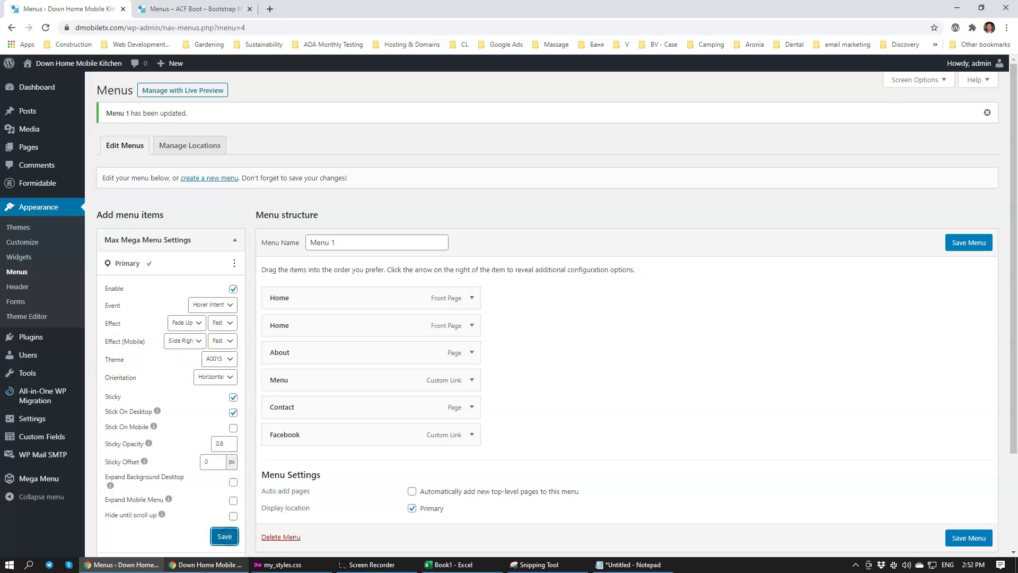
{"action": "left_click", "coordinate": [220, 522]}
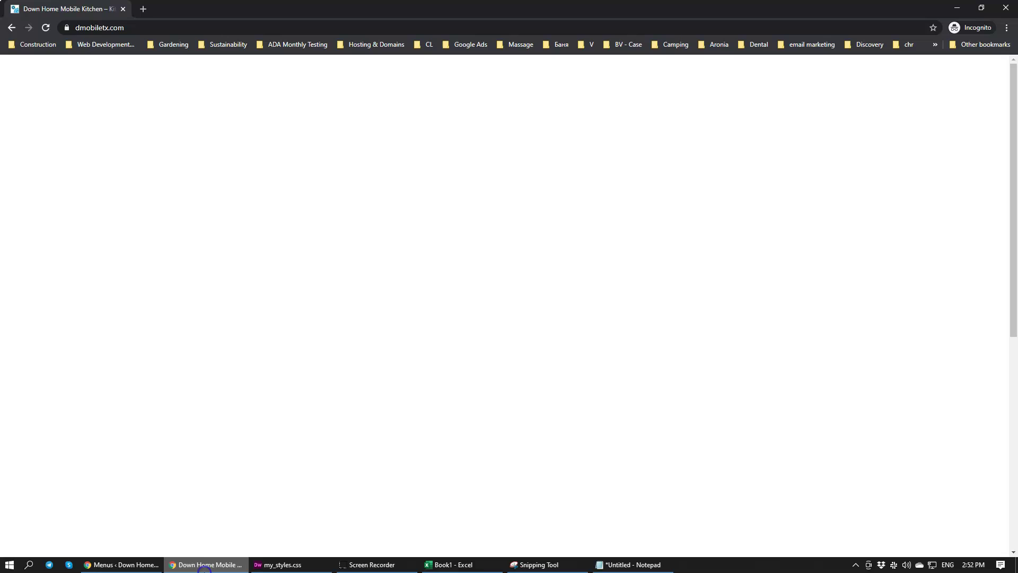
Reload dmobiletx.com to check the six-item header, then return to the WordPress Menus page
{"action": "left_click", "coordinate": [46, 28]}
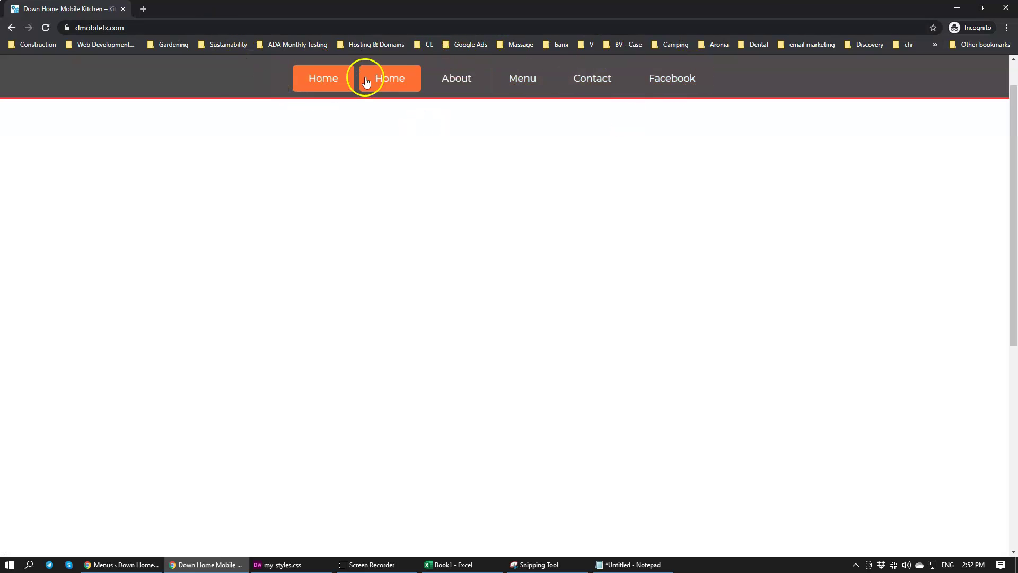
{"action": "left_click", "coordinate": [107, 563]}
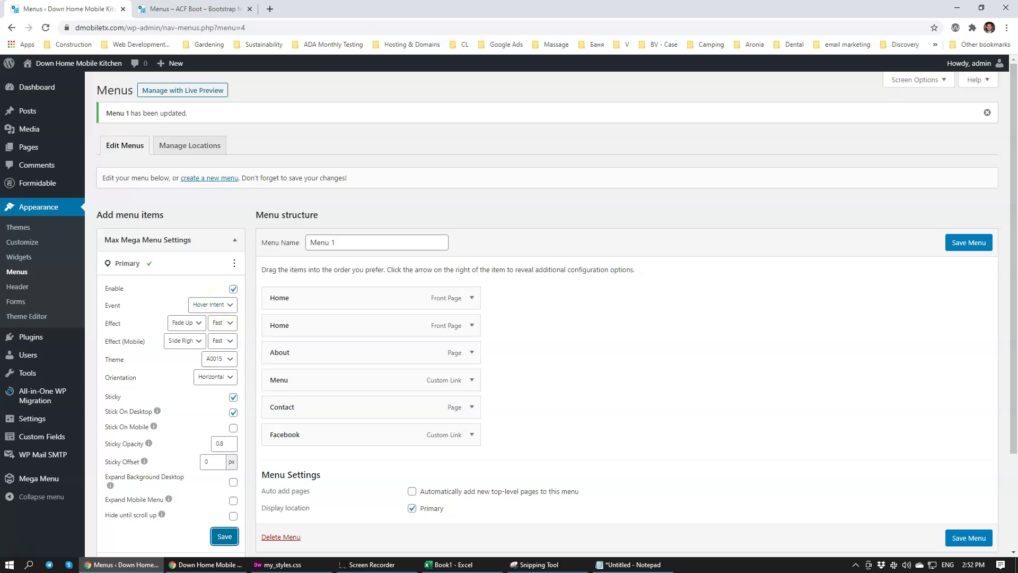
Keep Fade Up for desktop and Slide Right for mobile animations, and save the mega menu settings
{"action": "left_click", "coordinate": [196, 325]}
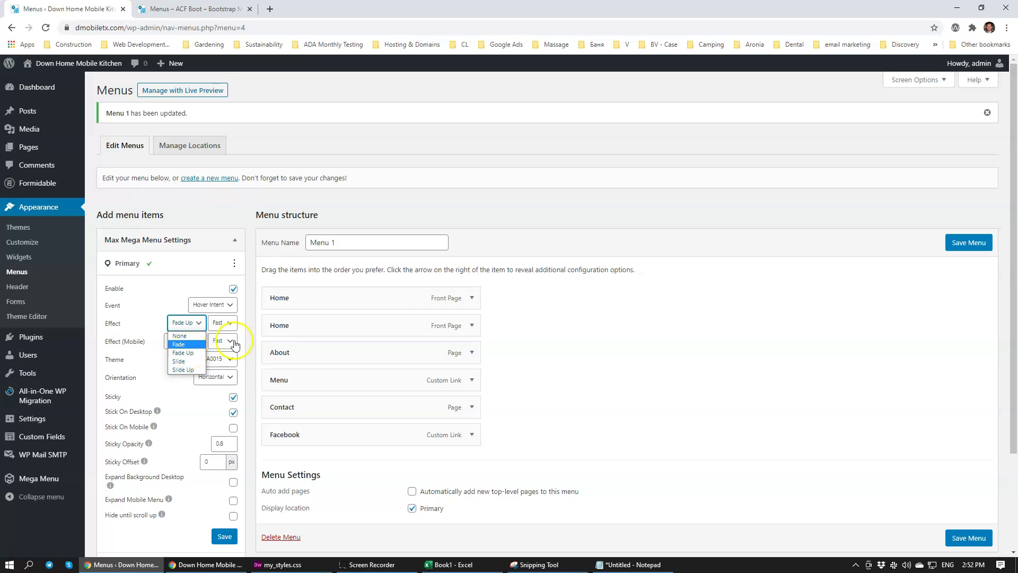
{"action": "left_click", "coordinate": [677, 342]}
{"action": "left_click", "coordinate": [185, 342]}
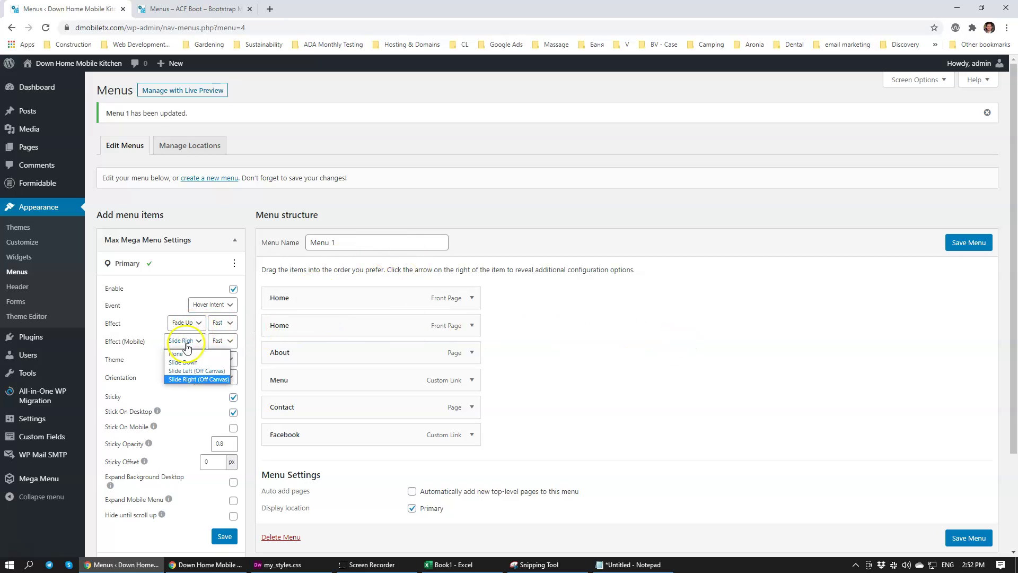
{"action": "left_click", "coordinate": [186, 377]}
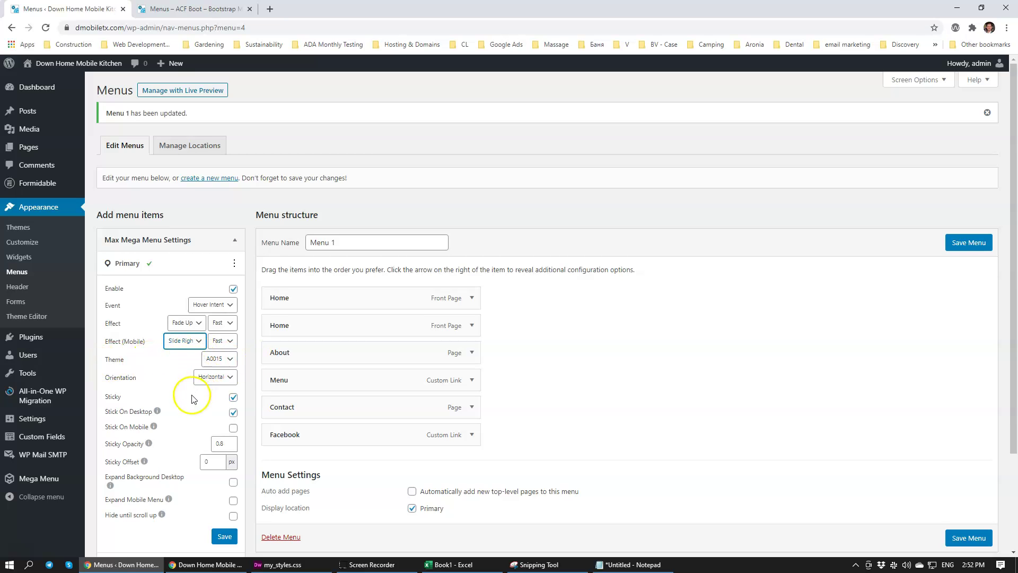
{"action": "scroll", "coordinate": [179, 387], "scroll_direction": "down", "scroll_amount": 1}
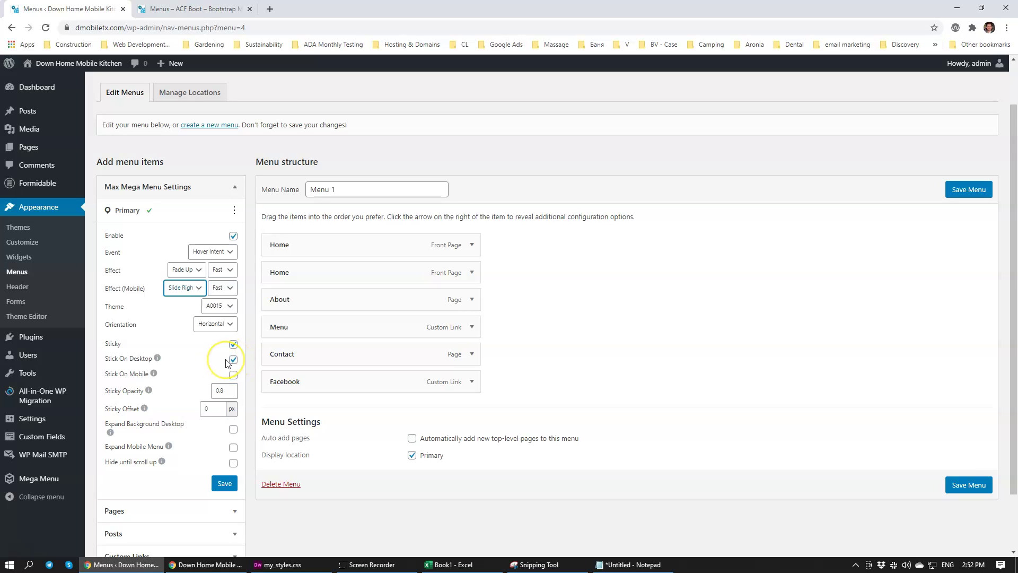
{"action": "left_click", "coordinate": [225, 485]}
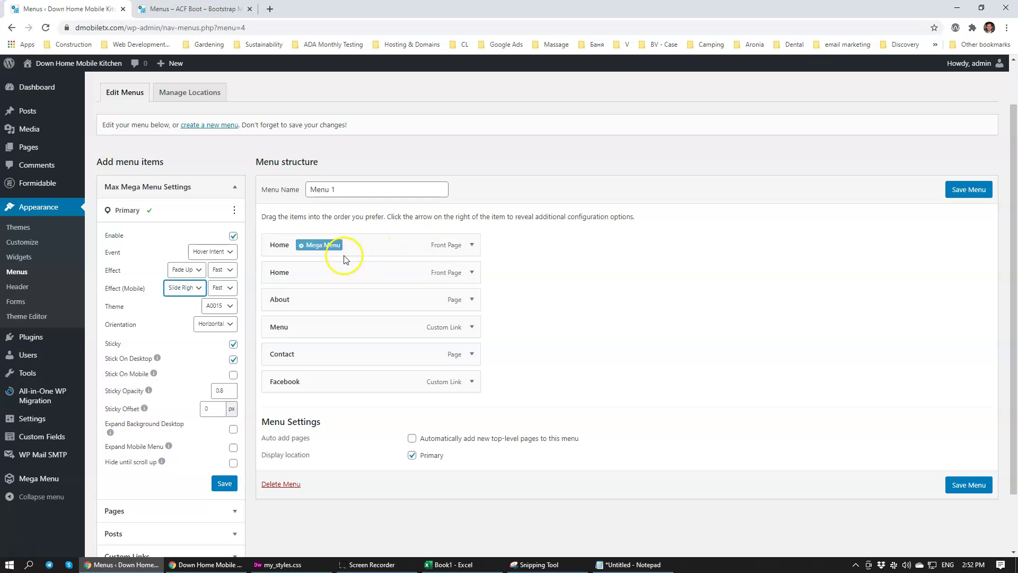
In the first Home item's mega menu settings, tick Hide Item on Mobile and align it Left
{"action": "left_click", "coordinate": [312, 244]}
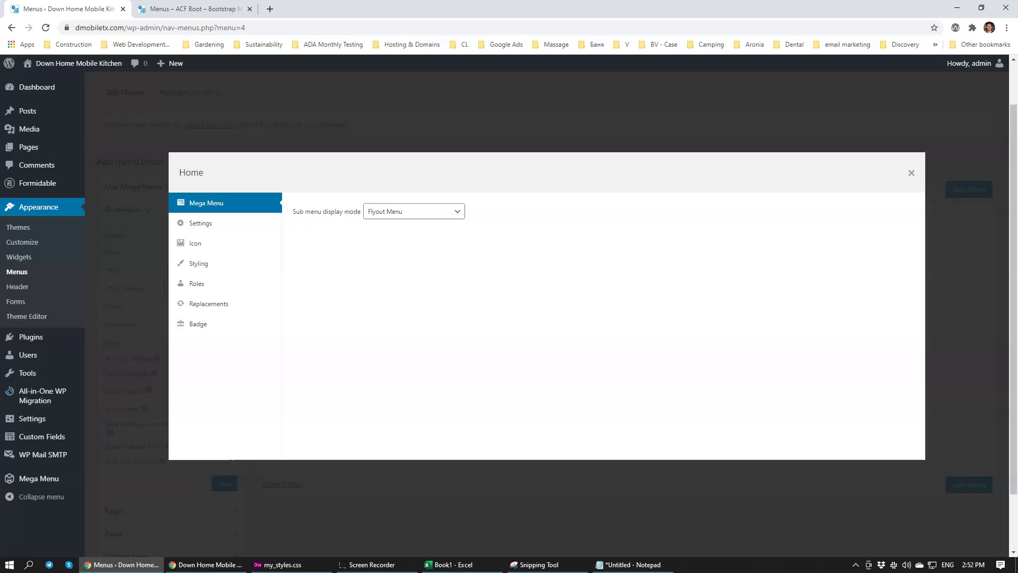
{"action": "left_click", "coordinate": [226, 223]}
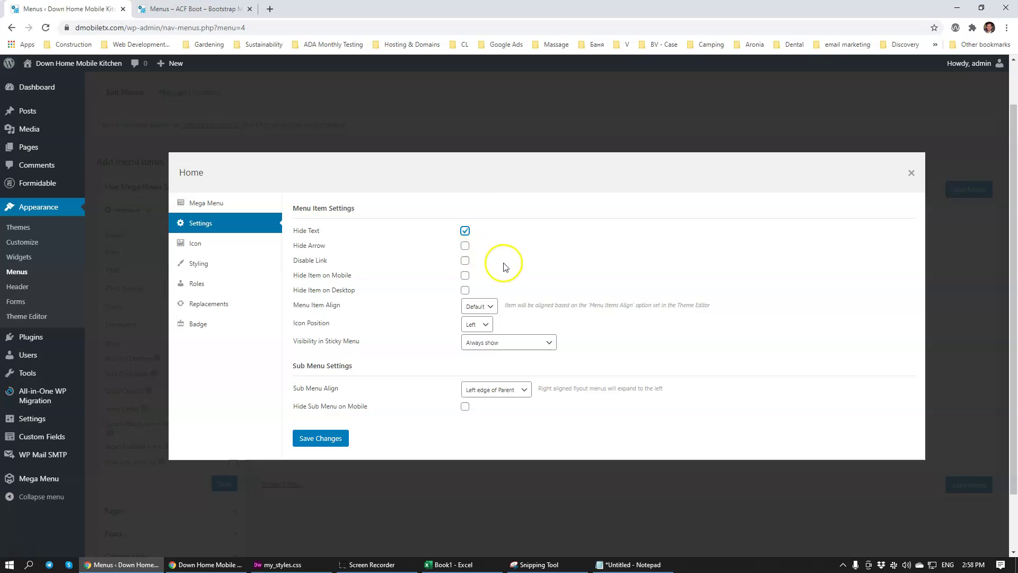
{"action": "left_click", "coordinate": [465, 276]}
{"action": "left_click", "coordinate": [488, 307]}
{"action": "left_click", "coordinate": [488, 319]}
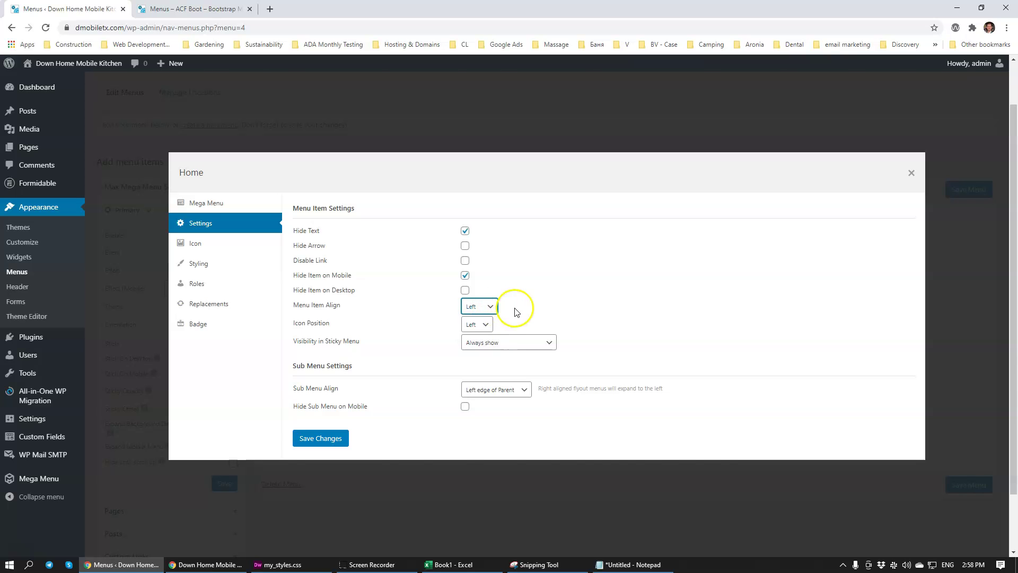
Copy the menu wrapper's #231f20 background value from DevTools and return to WordPress
{"action": "key", "text": "alt+Tab"}
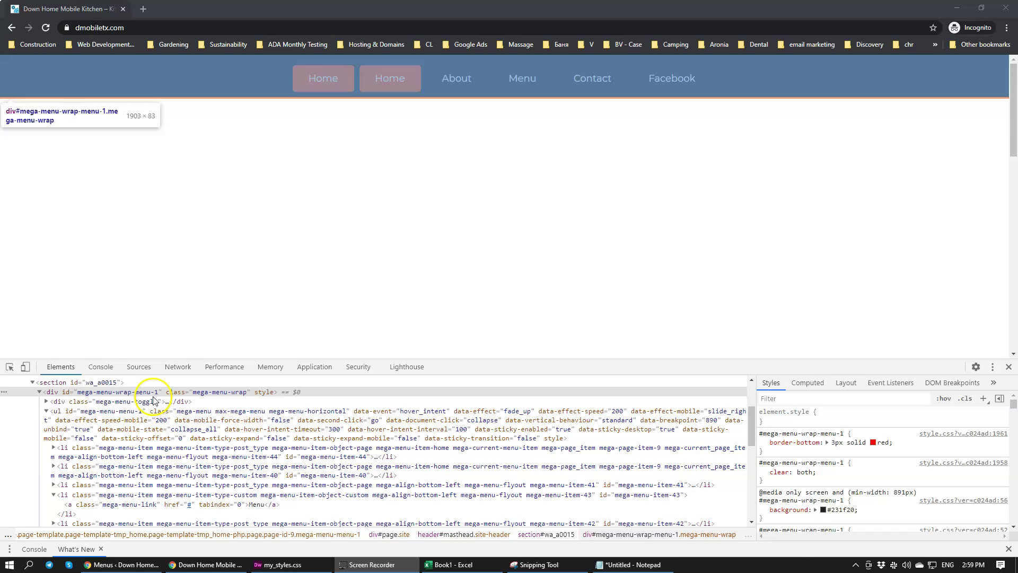
{"action": "left_click", "coordinate": [843, 510]}
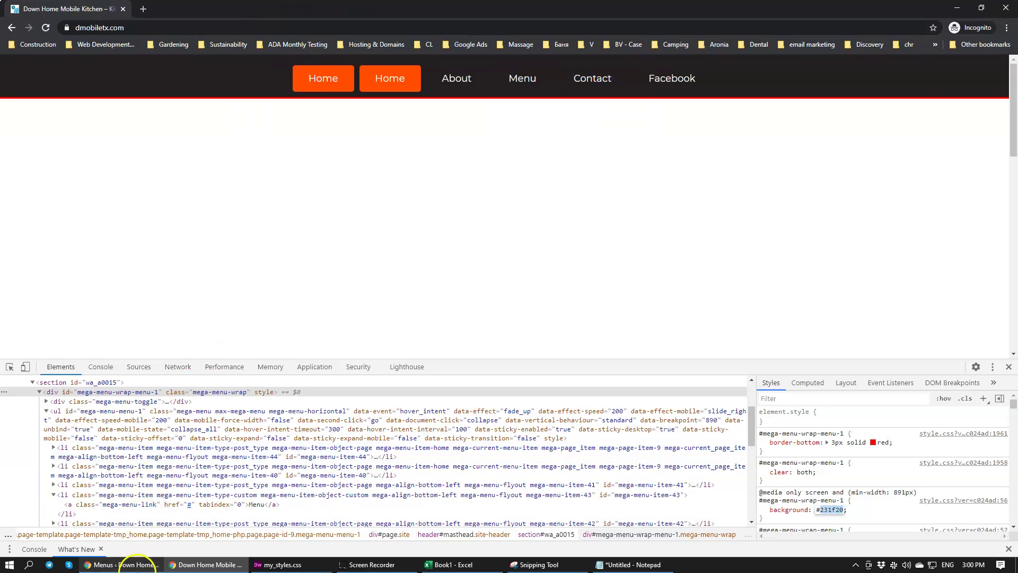
{"action": "left_click", "coordinate": [139, 563]}
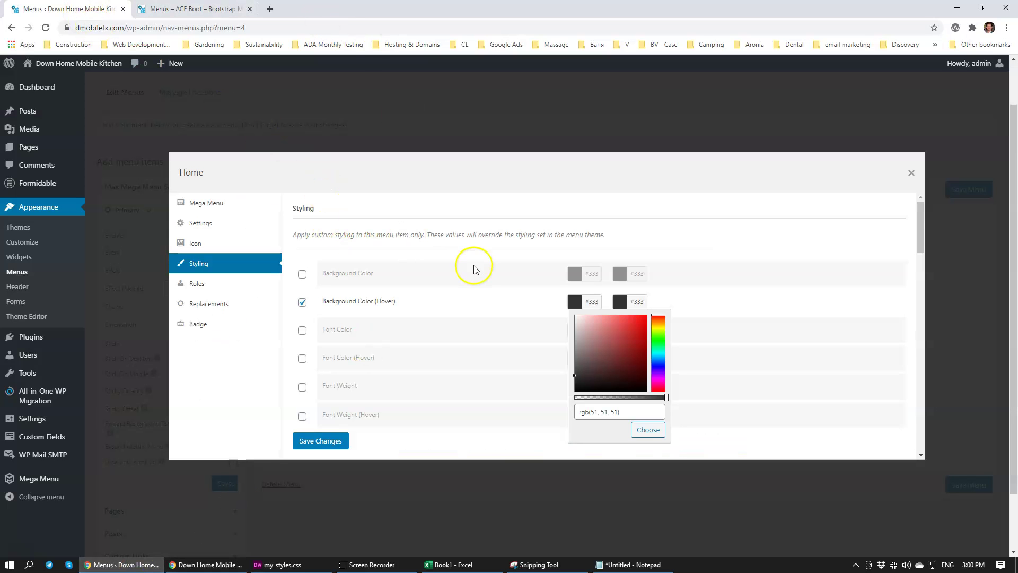
Paste rgb(35, 31, 32) into both of the Home item's hover background colours and save
{"action": "left_click", "coordinate": [606, 412]}
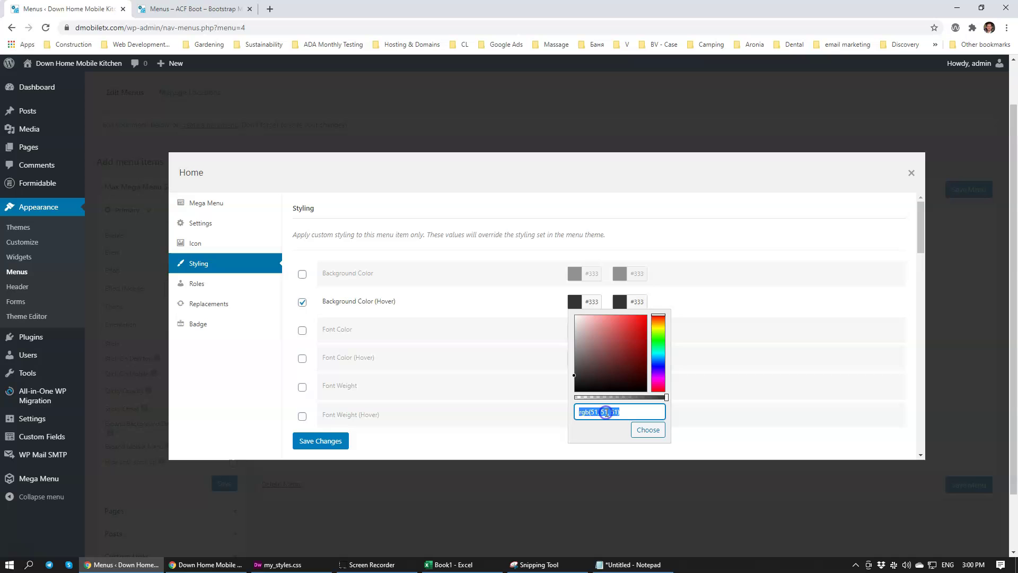
{"action": "type", "text": "rgb(35, 31, 32)"}
{"action": "left_click", "coordinate": [648, 296]}
{"action": "left_click", "coordinate": [644, 301]}
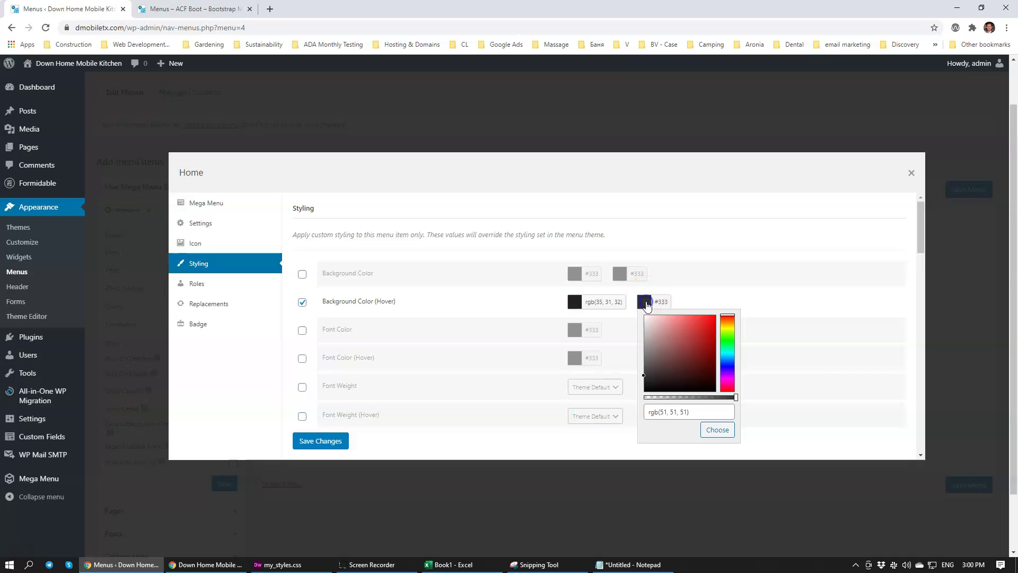
{"action": "triple_click", "coordinate": [659, 414]}
{"action": "type", "text": "rgb(35, 31, 32)"}
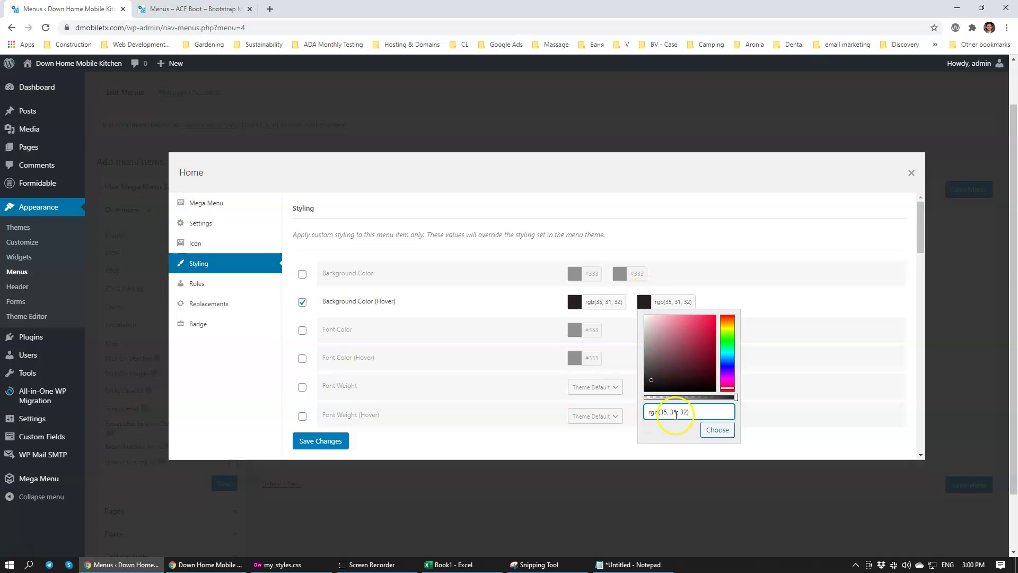
{"action": "left_click", "coordinate": [307, 441]}
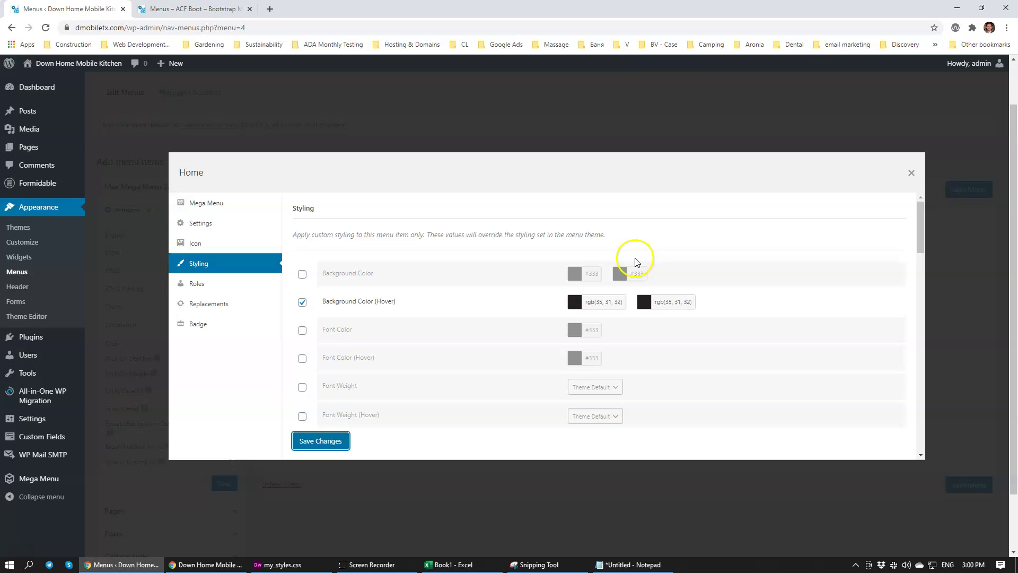
{"action": "scroll", "coordinate": [371, 307], "scroll_direction": "down", "scroll_amount": 1}
{"action": "left_click", "coordinate": [199, 284]}
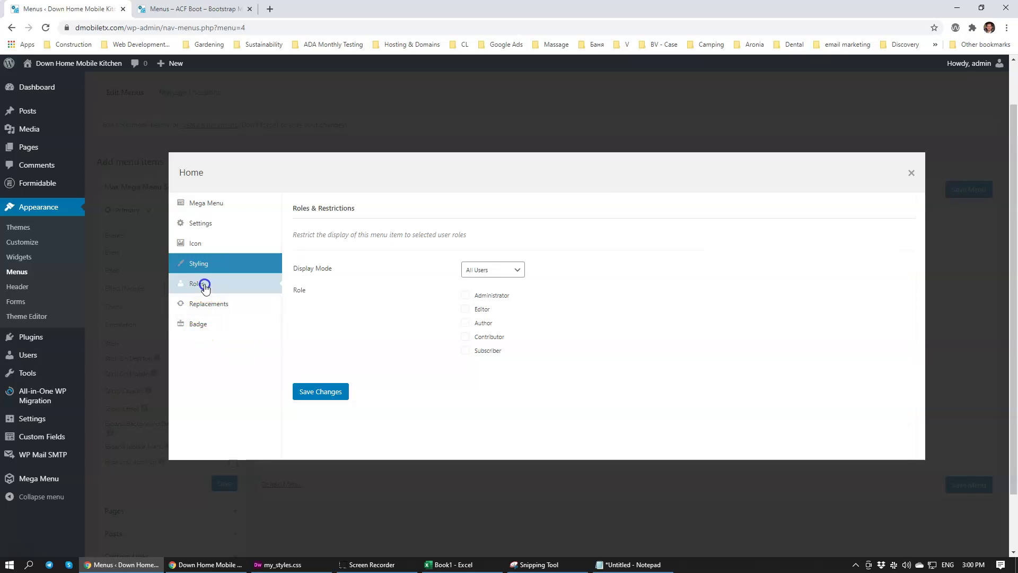
Replace the Home item with the logo_top.png logo at 200 × 115 px and save
{"action": "left_click", "coordinate": [200, 304]}
{"action": "left_click", "coordinate": [483, 268]}
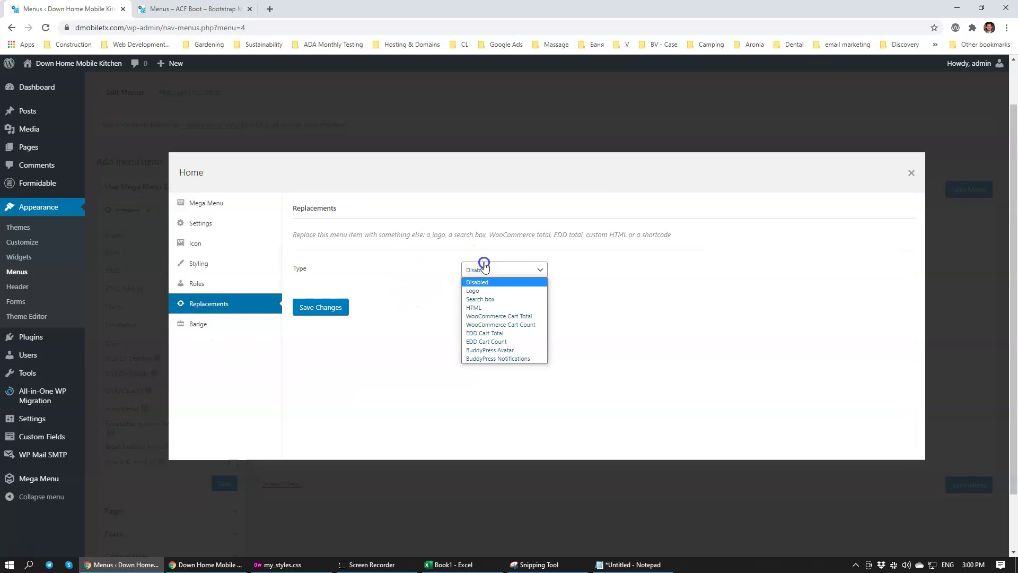
{"action": "left_click", "coordinate": [482, 292]}
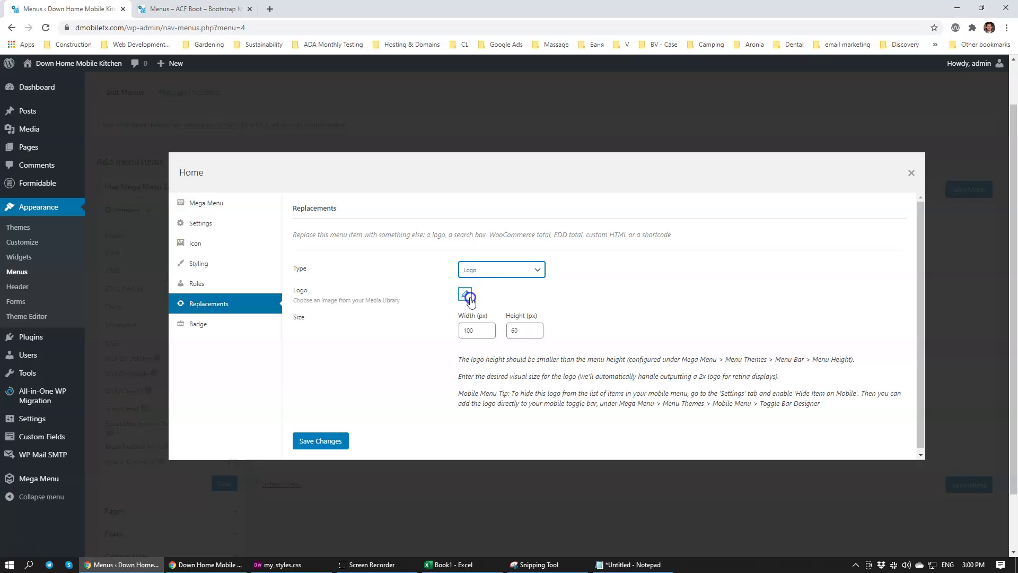
{"action": "left_click", "coordinate": [466, 295]}
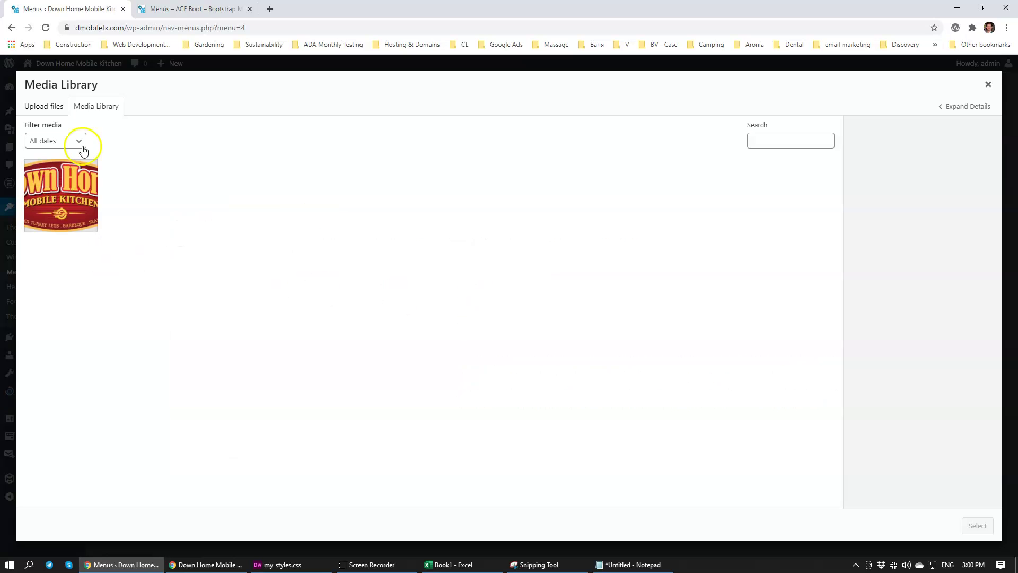
{"action": "left_click", "coordinate": [83, 182]}
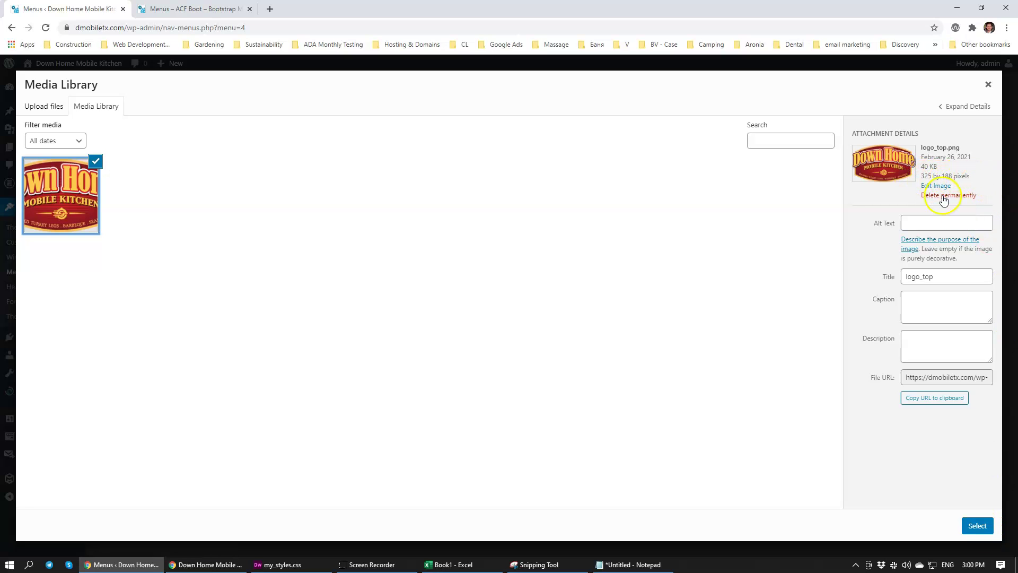
{"action": "left_click", "coordinate": [977, 526]}
{"action": "left_click", "coordinate": [475, 360]}
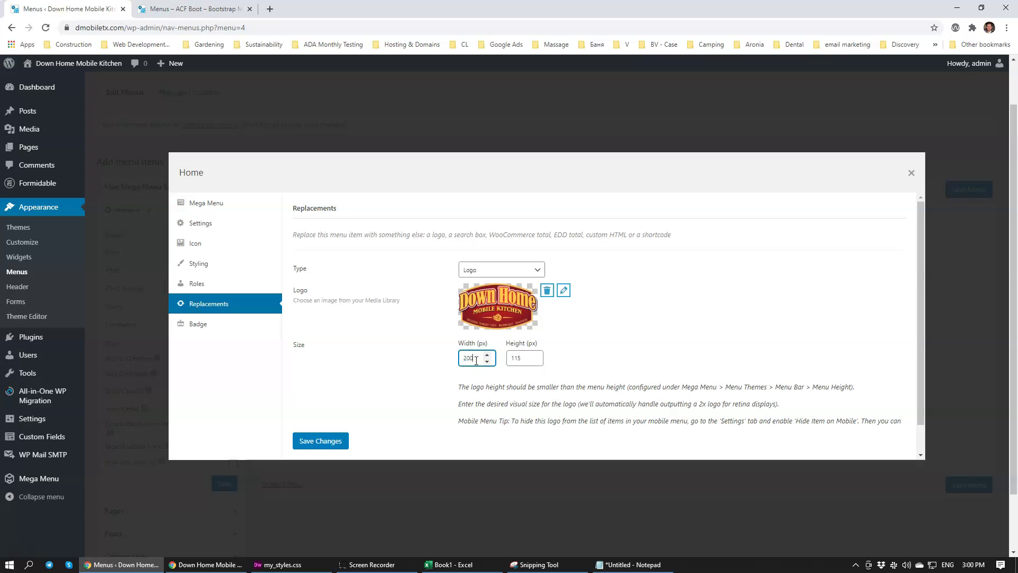
{"action": "left_click", "coordinate": [735, 296]}
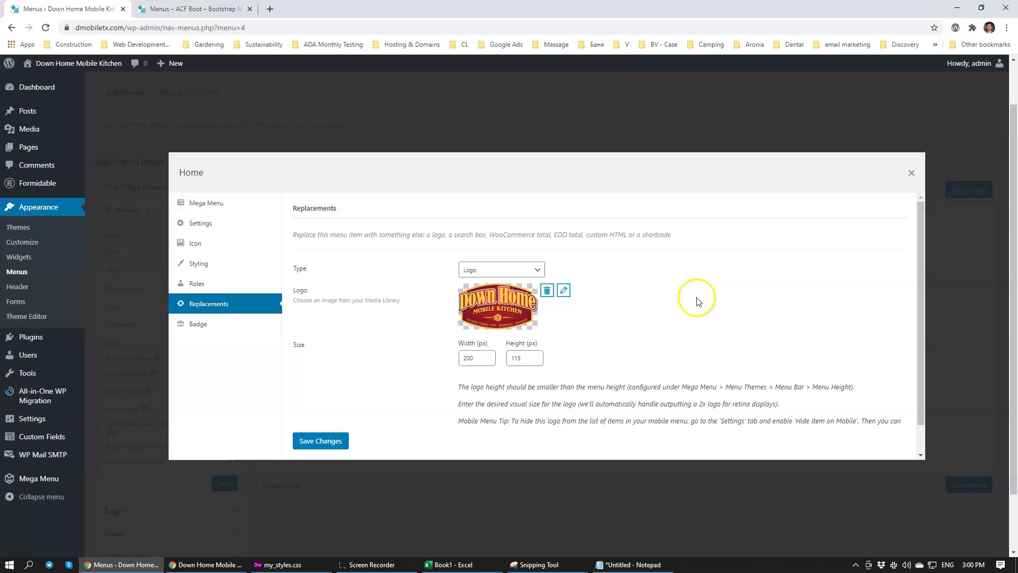
{"action": "scroll", "coordinate": [479, 316], "scroll_direction": "down", "scroll_amount": 1}
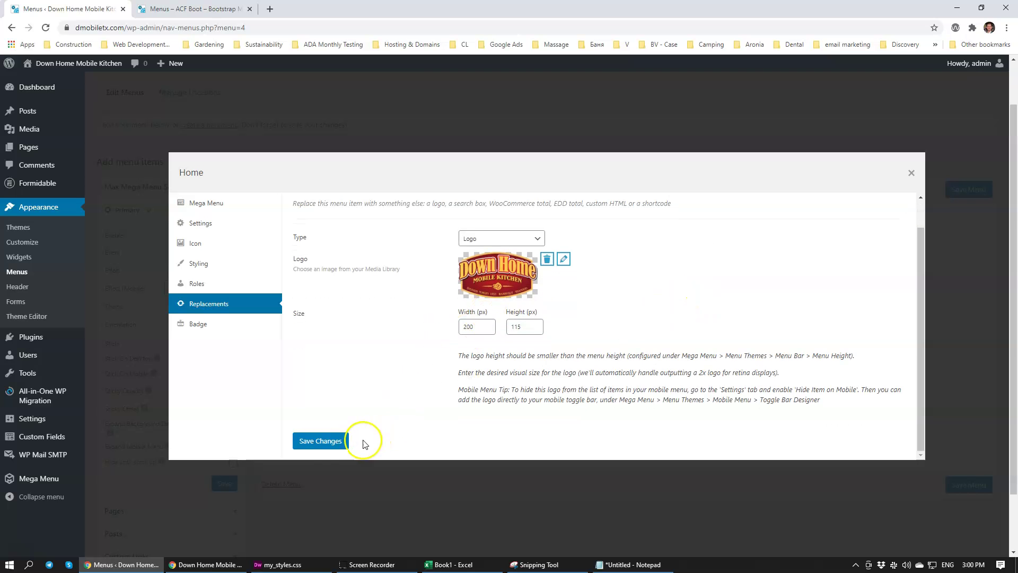
{"action": "left_click", "coordinate": [320, 442]}
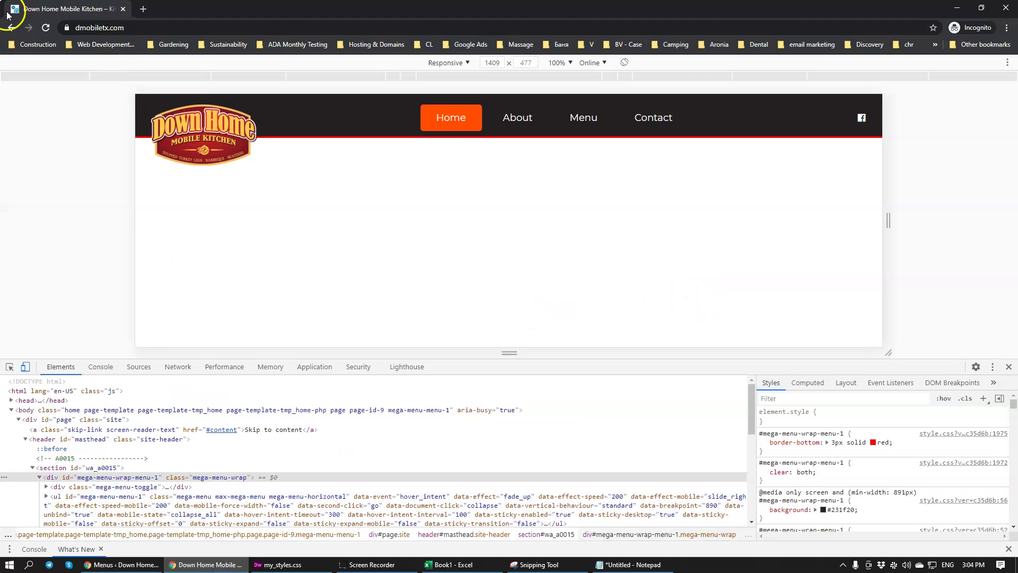
Reload the live site and resize the responsive preview to 1530 px to check the logo header
{"action": "left_click", "coordinate": [46, 28]}
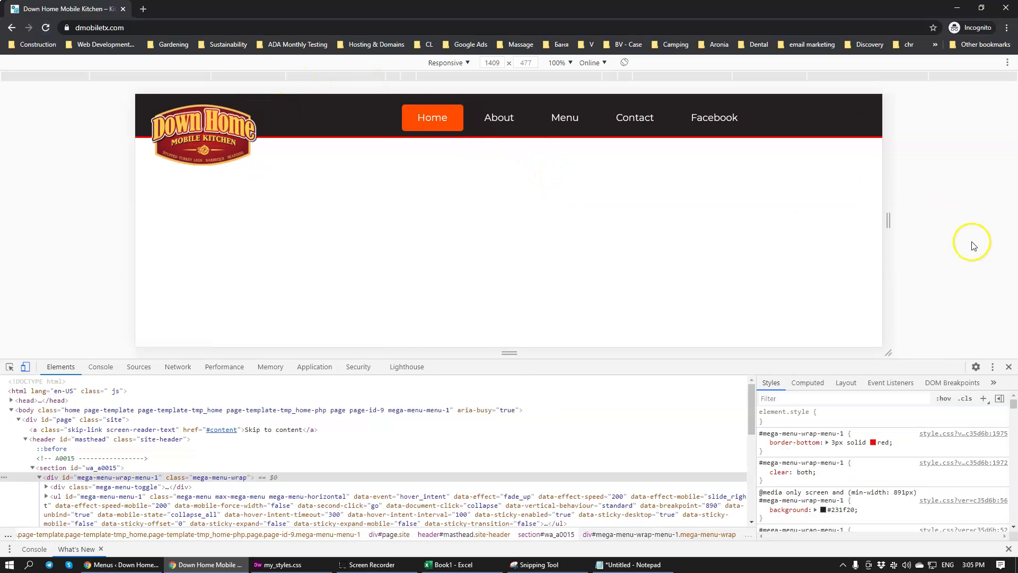
{"action": "left_click_drag", "start_coordinate": [888, 220], "coordinate": [850, 260]}
{"action": "left_click_drag", "start_coordinate": [829, 264], "coordinate": [919, 269]}
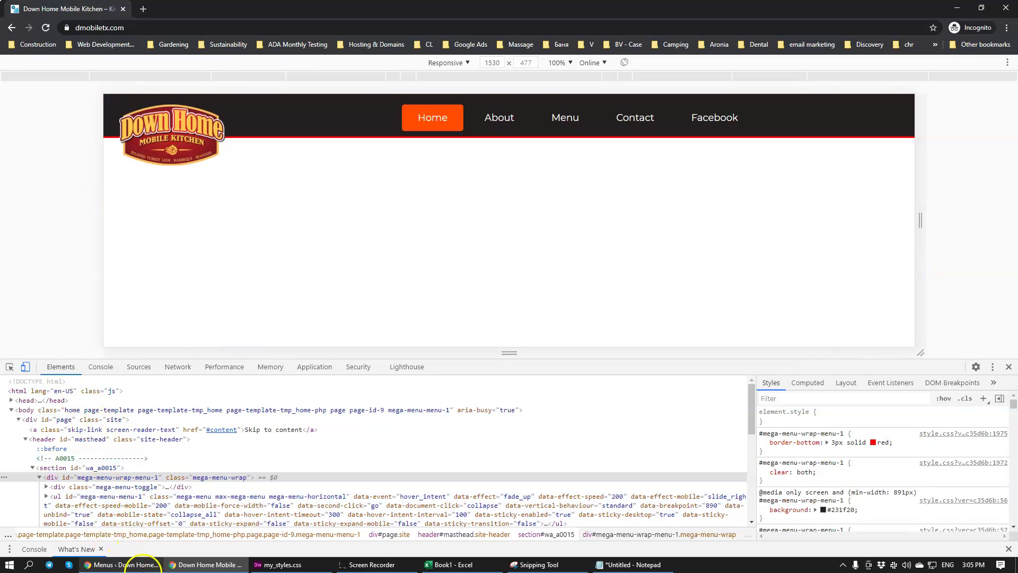
Set the Facebook item to hide its text, hide on mobile and align right, then save
{"action": "left_click", "coordinate": [142, 564]}
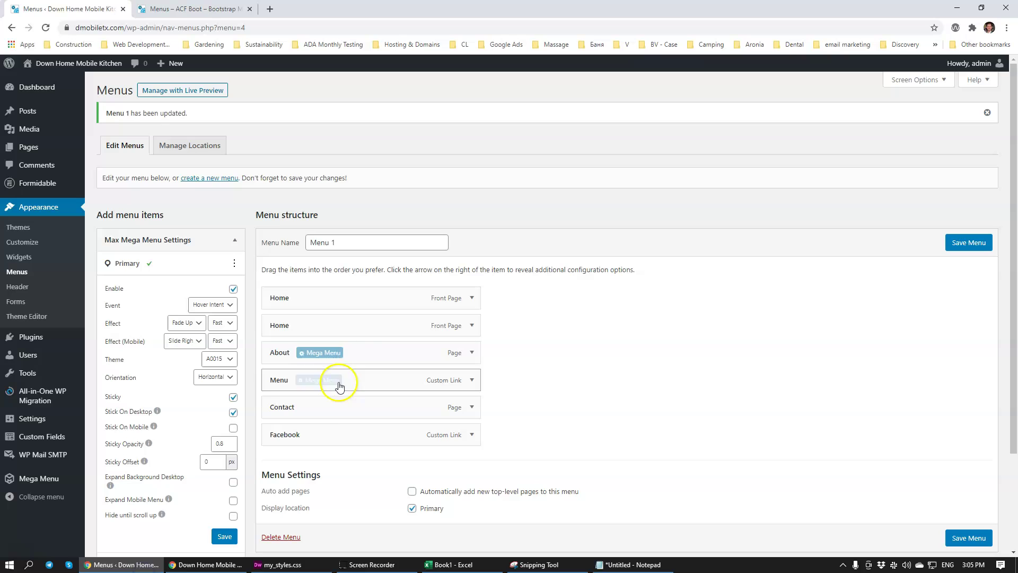
{"action": "left_click", "coordinate": [334, 434]}
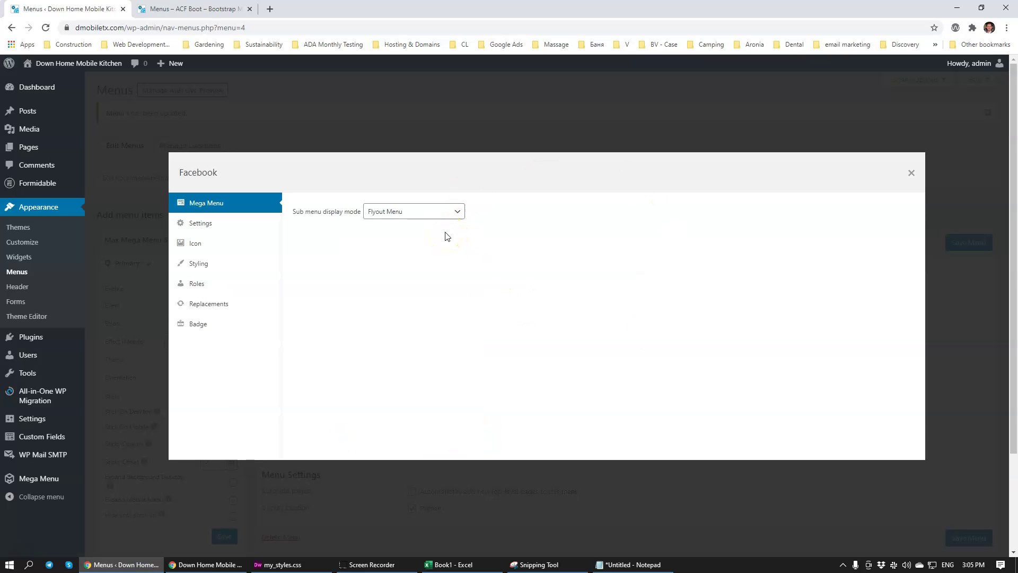
{"action": "left_click", "coordinate": [200, 222]}
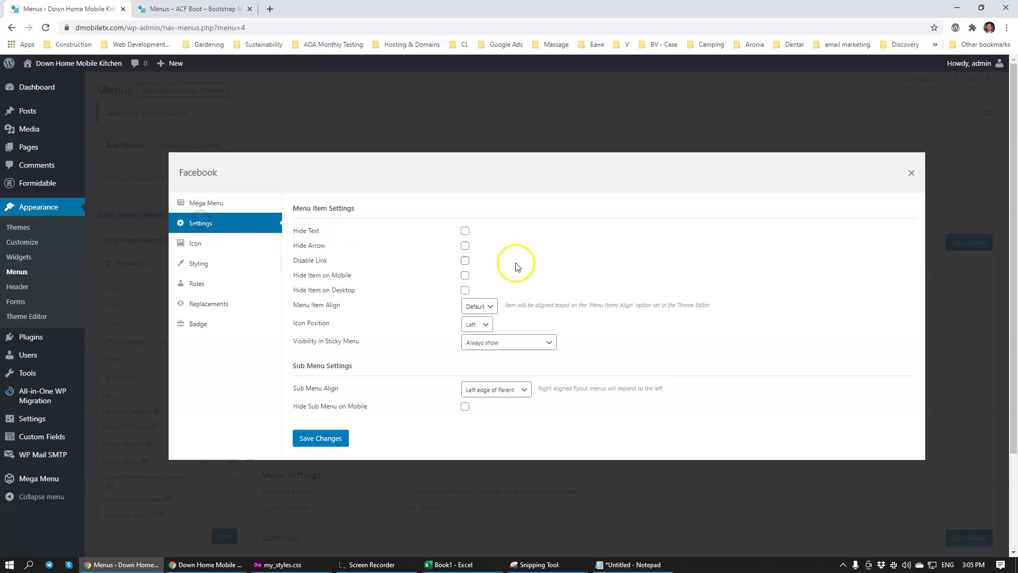
{"action": "left_click", "coordinate": [464, 230]}
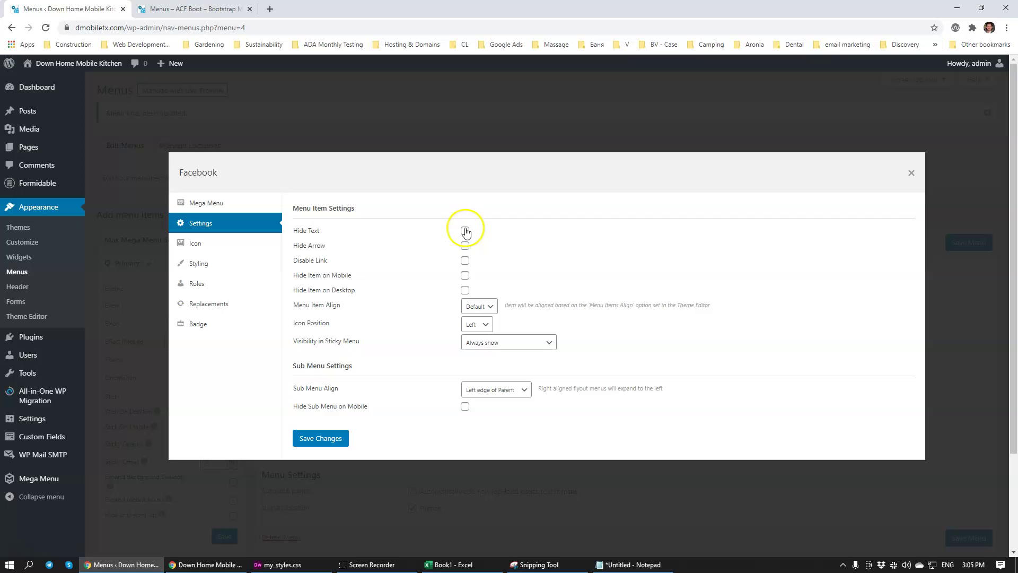
{"action": "left_click", "coordinate": [465, 275]}
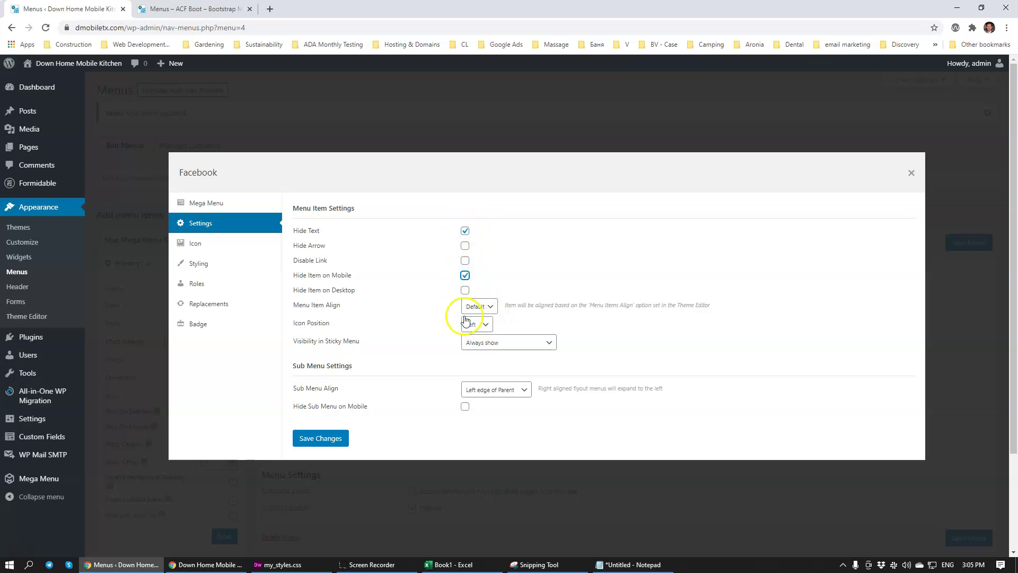
{"action": "left_click", "coordinate": [479, 306]}
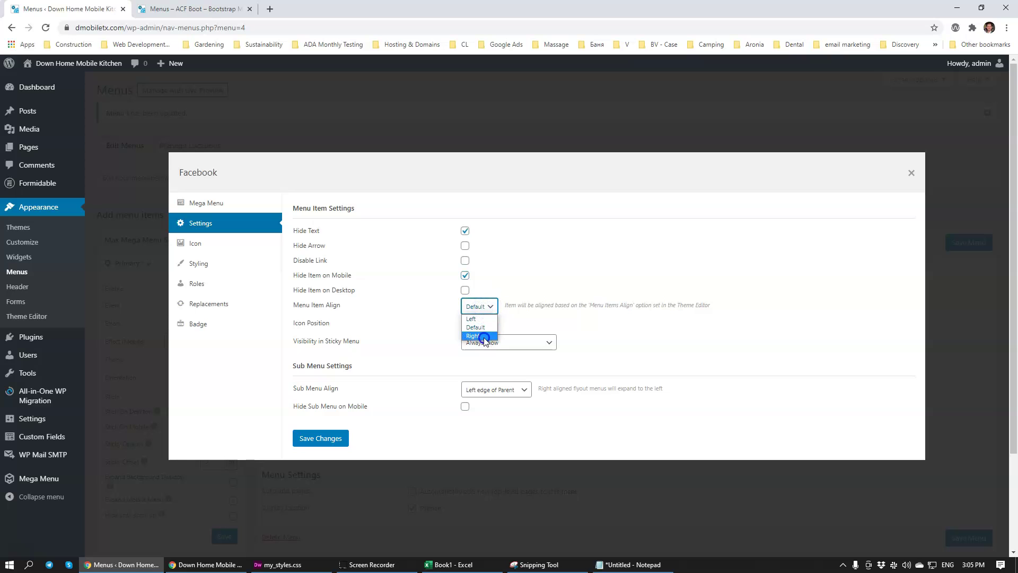
{"action": "left_click", "coordinate": [482, 336]}
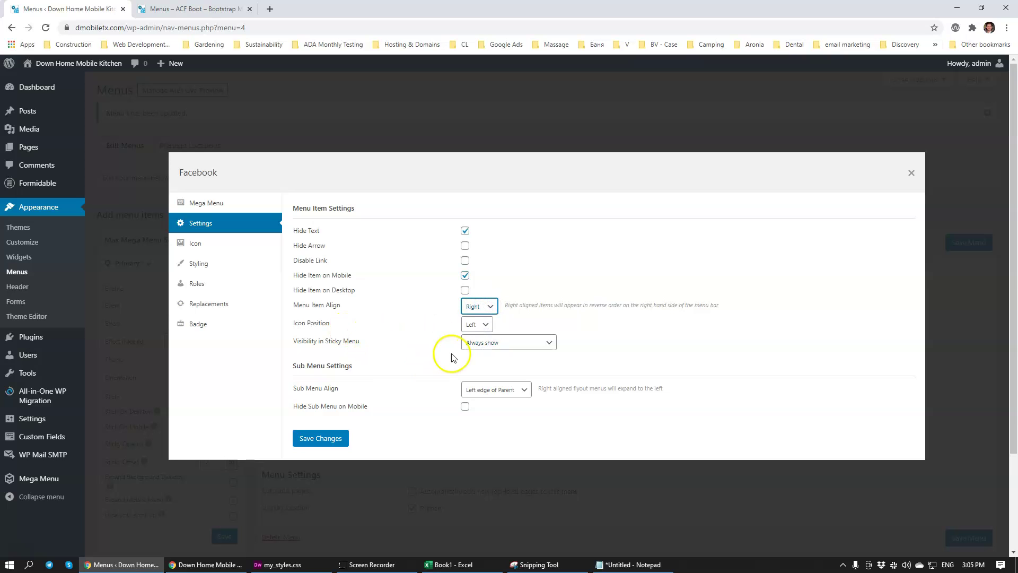
{"action": "left_click", "coordinate": [318, 442]}
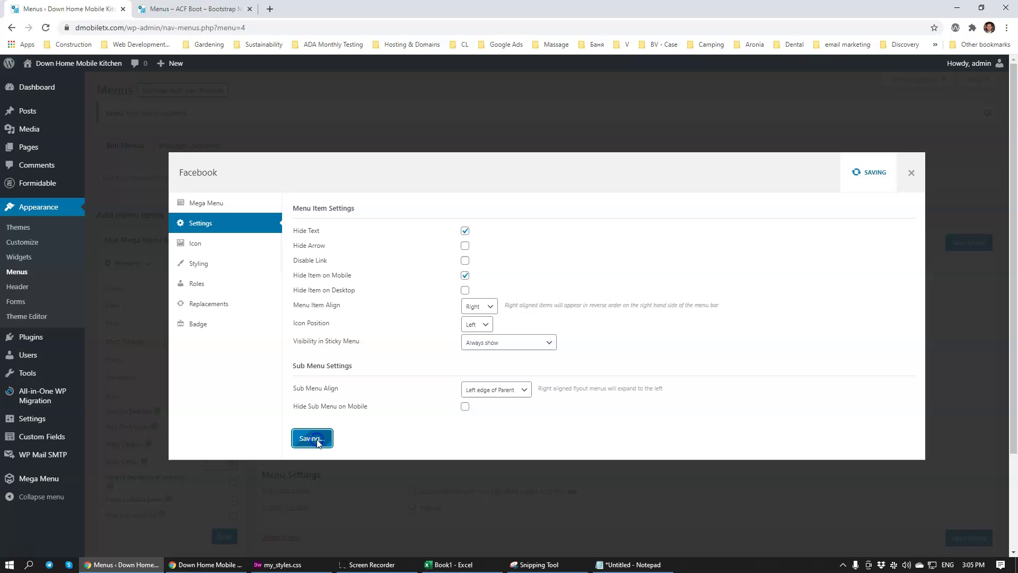
Give the Facebook item the Facebook icon via an 'fa' search, and save Menu 1
{"action": "left_click", "coordinate": [209, 249]}
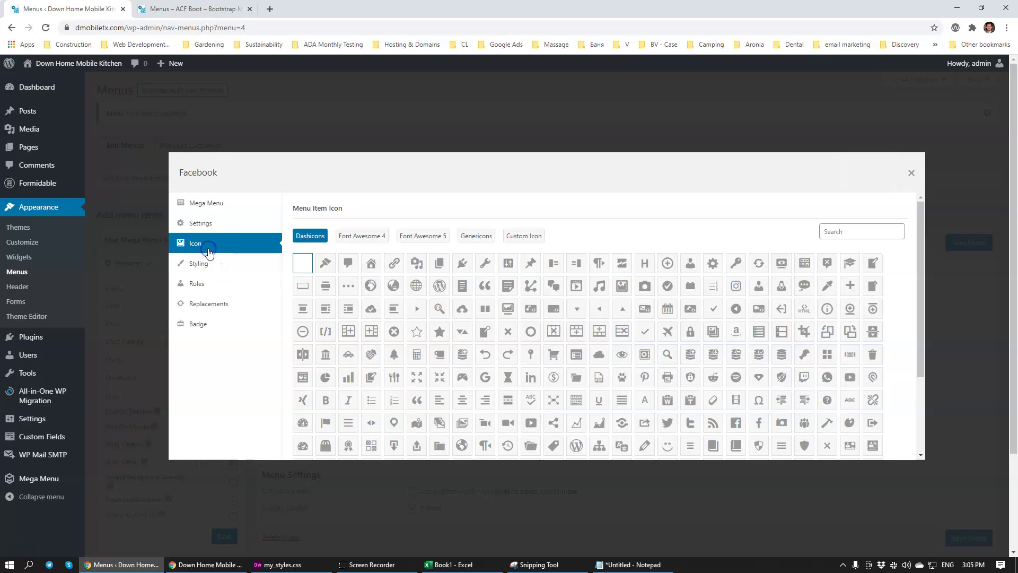
{"action": "left_click", "coordinate": [843, 228]}
{"action": "type", "text": "fa"}
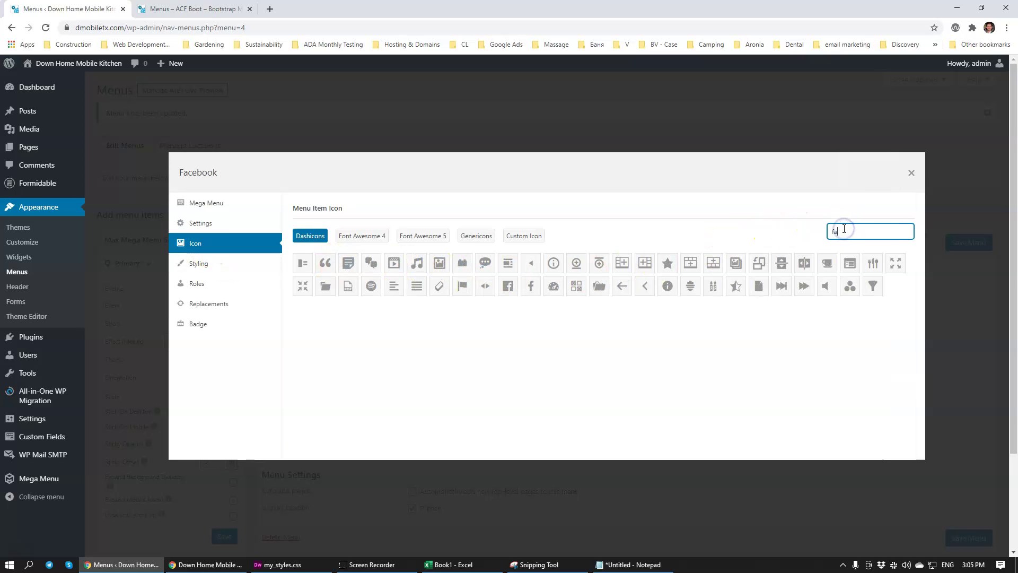
{"action": "left_click", "coordinate": [328, 264]}
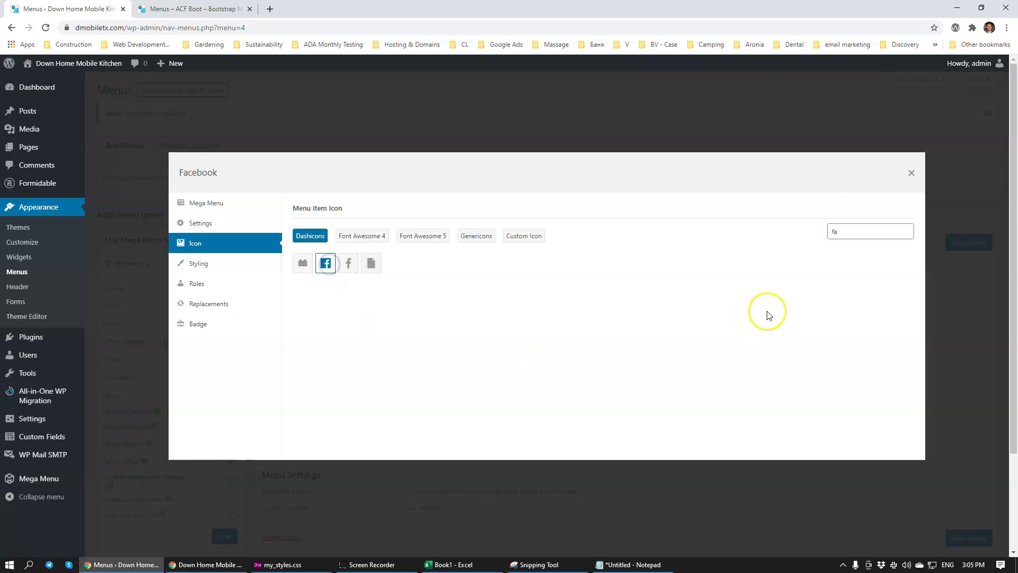
{"action": "left_click", "coordinate": [912, 173]}
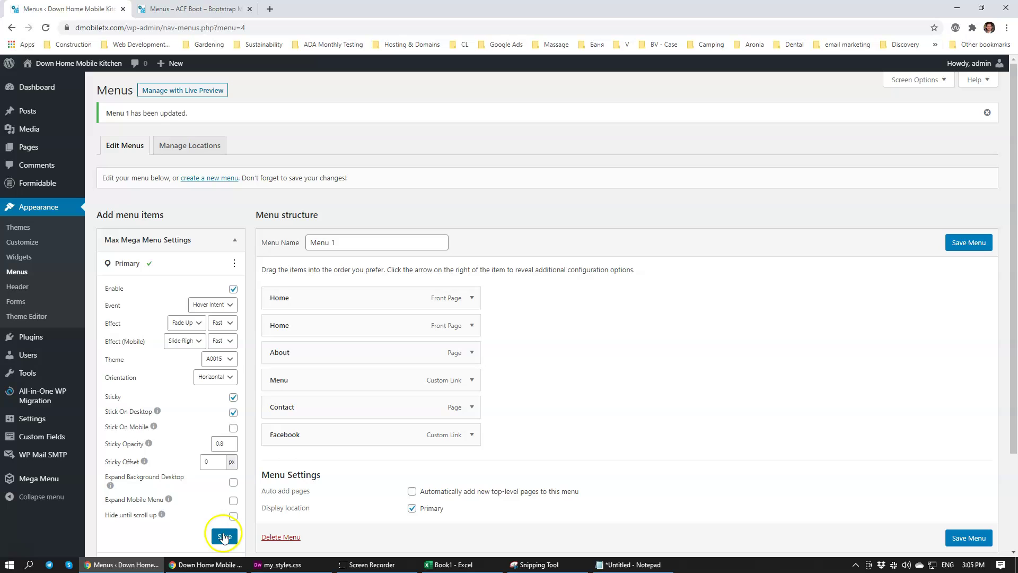
{"action": "left_click", "coordinate": [223, 537]}
{"action": "left_click", "coordinate": [968, 242]}
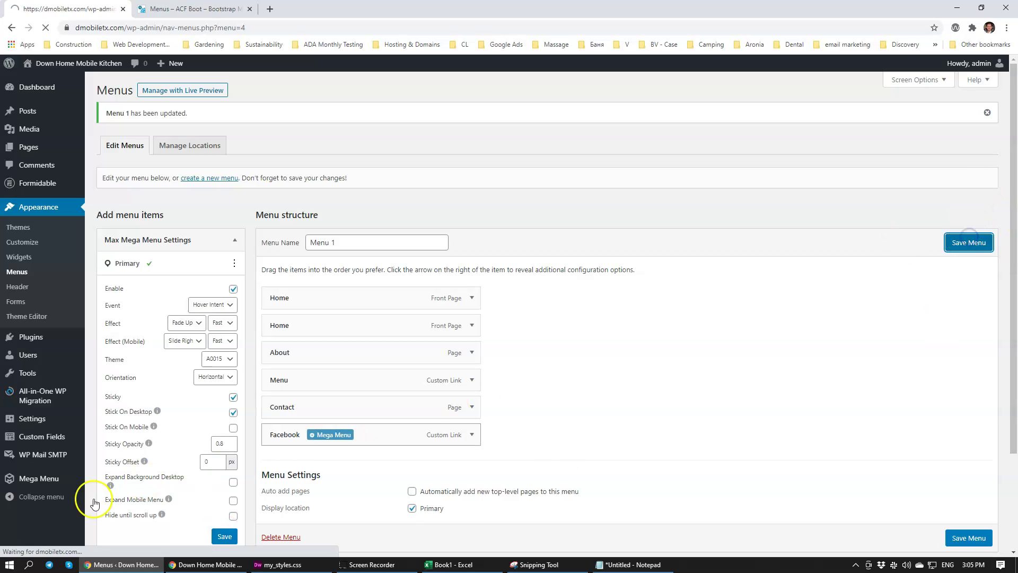
Reload the live site and narrow the responsive preview to check the Facebook icon
{"action": "left_click", "coordinate": [201, 564]}
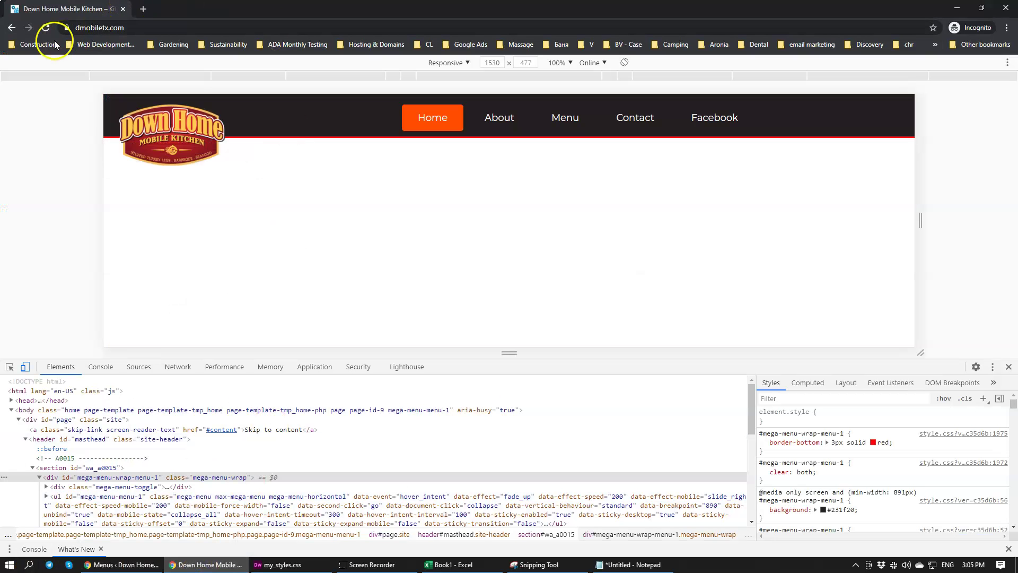
{"action": "left_click", "coordinate": [46, 27]}
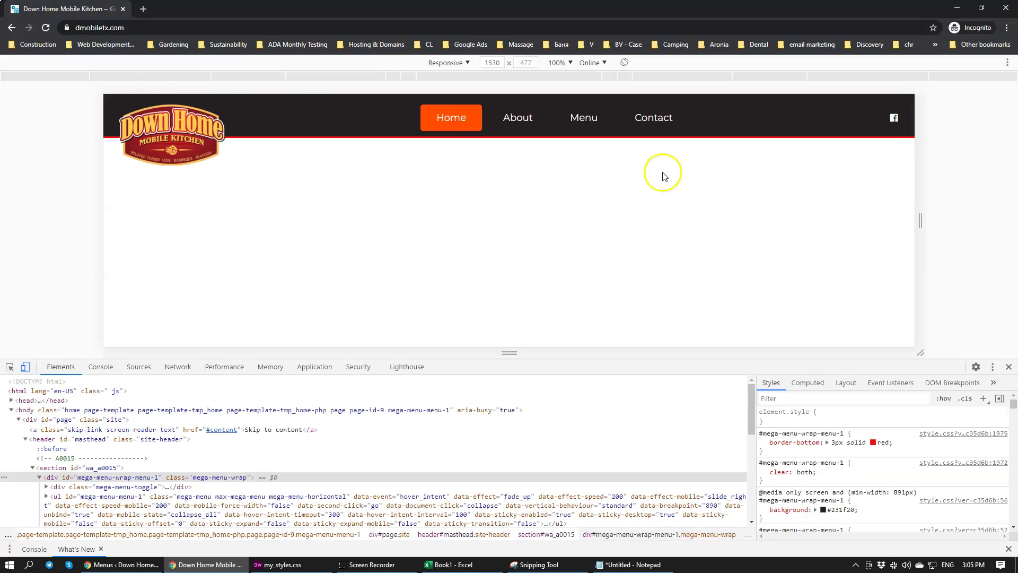
{"action": "left_click_drag", "start_coordinate": [925, 228], "coordinate": [980, 224]}
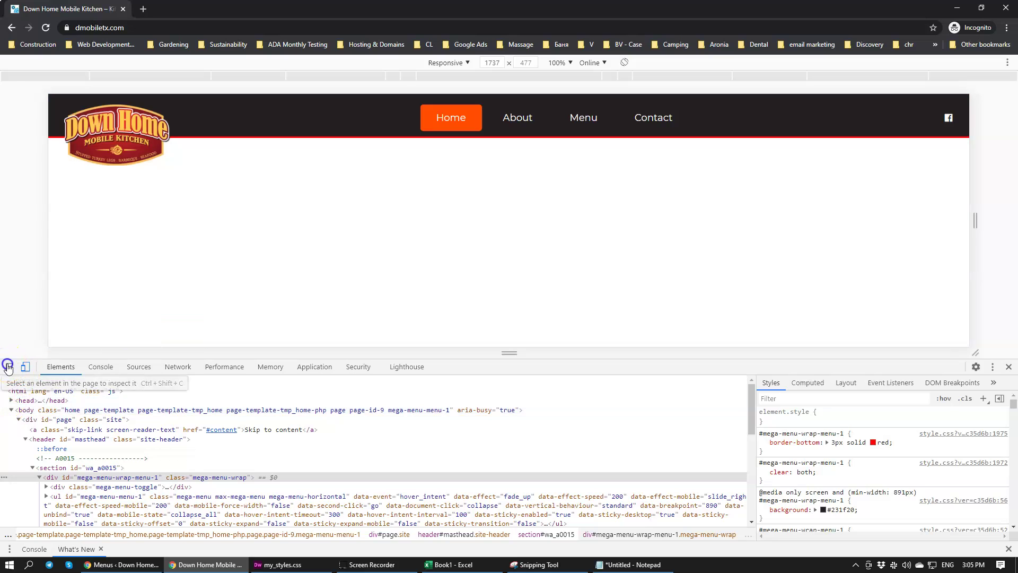
Inspect the Down Home logo and its mega-menu-item-44 li, then switch to Dreamweaver's my_styles.css
{"action": "left_click", "coordinate": [8, 366]}
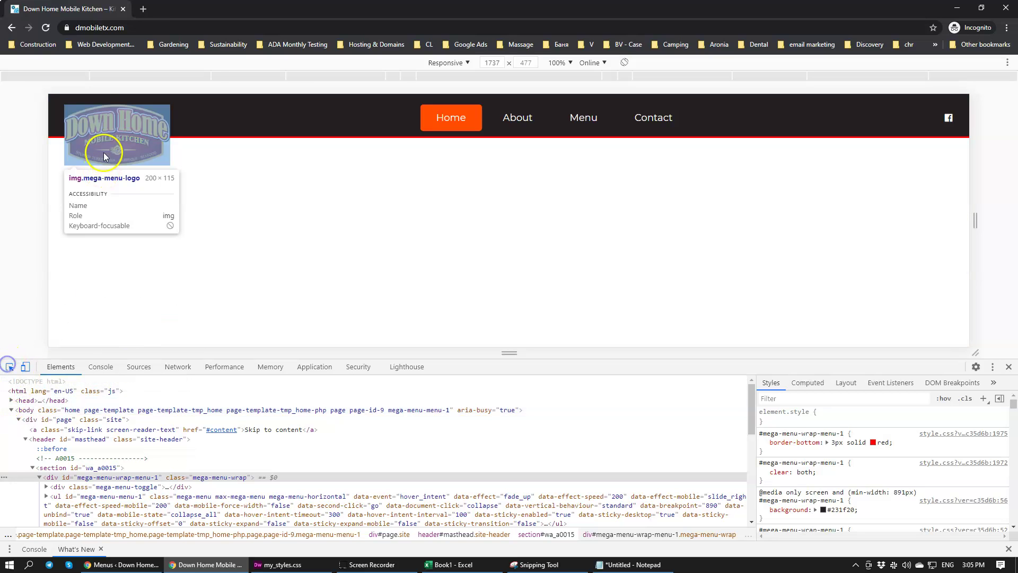
{"action": "left_click", "coordinate": [66, 119]}
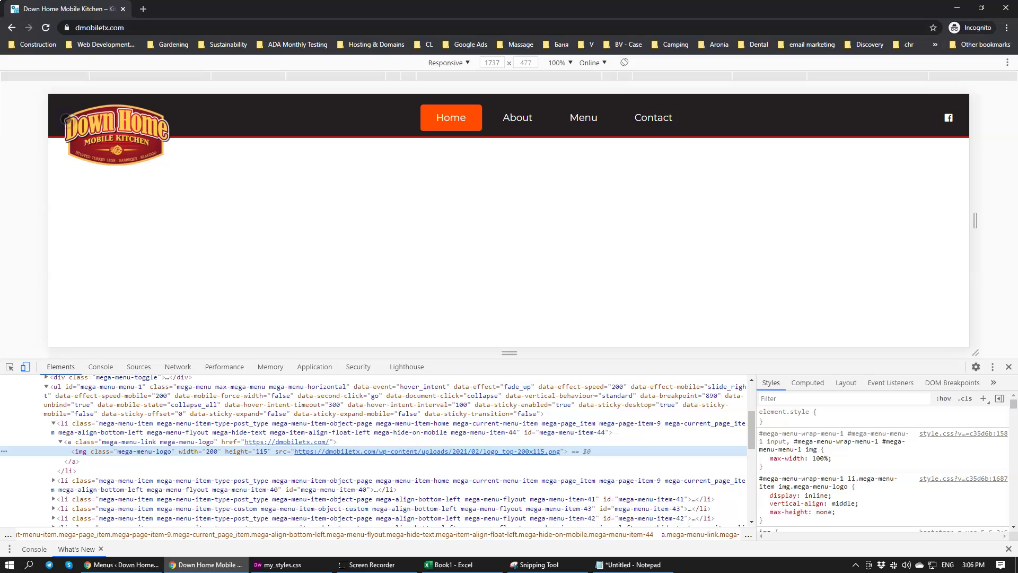
{"action": "left_click", "coordinate": [83, 428]}
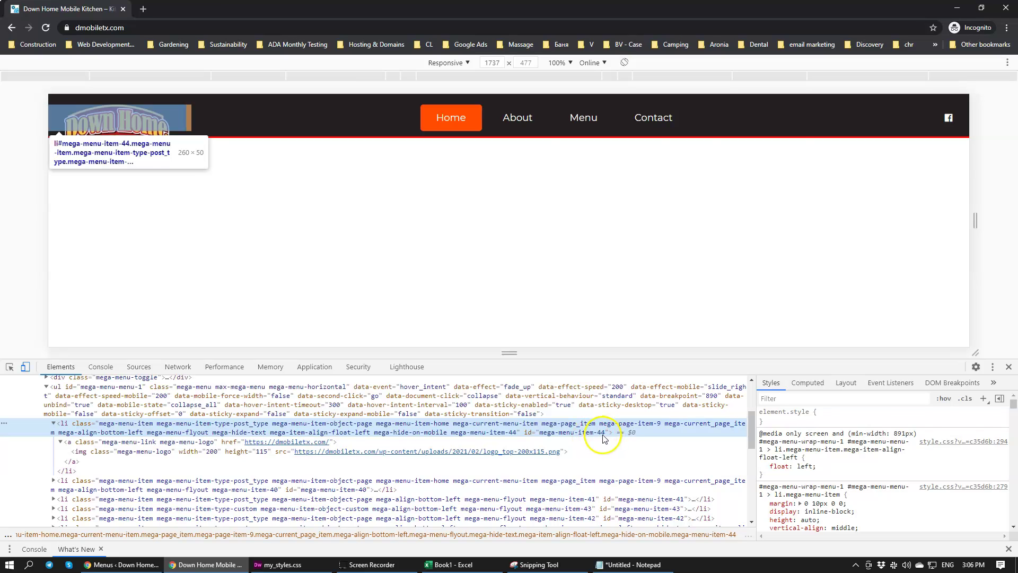
{"action": "left_click", "coordinate": [279, 564]}
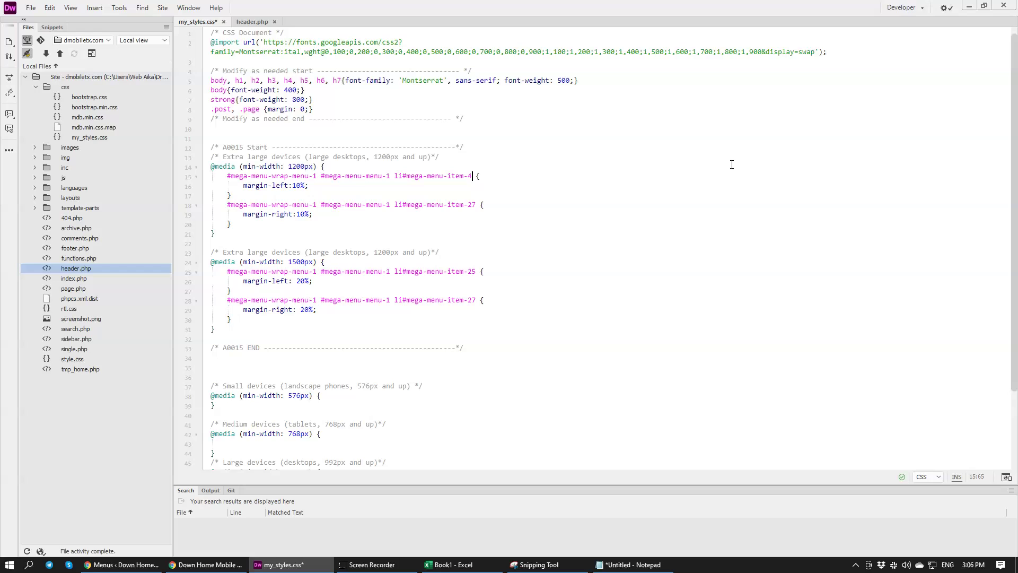
Retarget the A0015 margin-left rule's selector from item-25 to li#mega-menu-item-44
{"action": "left_click", "coordinate": [468, 271]}
Inspect the Facebook icon's list item, revealing id mega-menu-item-45 and its float: right rule
{"action": "left_click", "coordinate": [216, 566]}
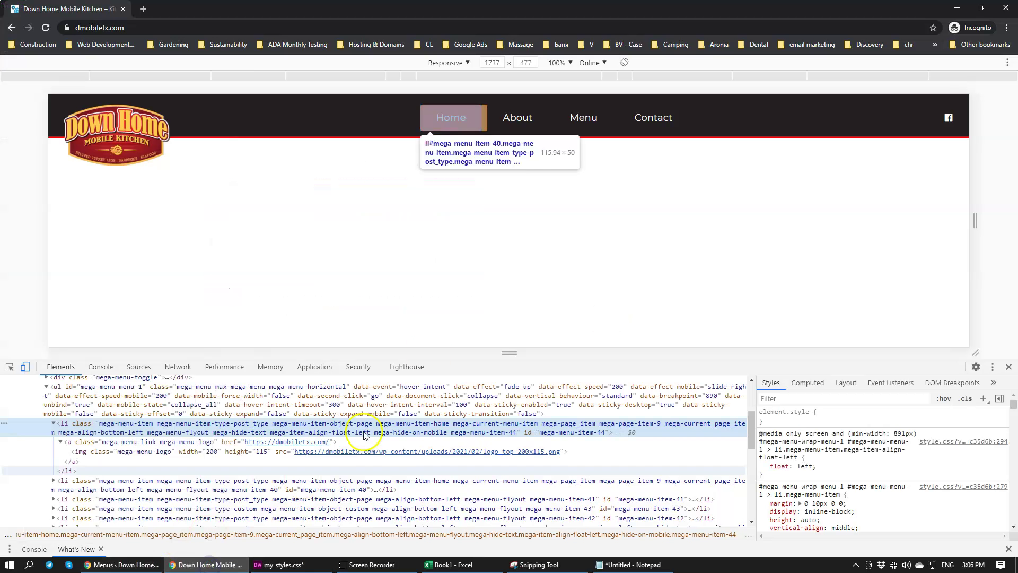
{"action": "left_click", "coordinate": [10, 368]}
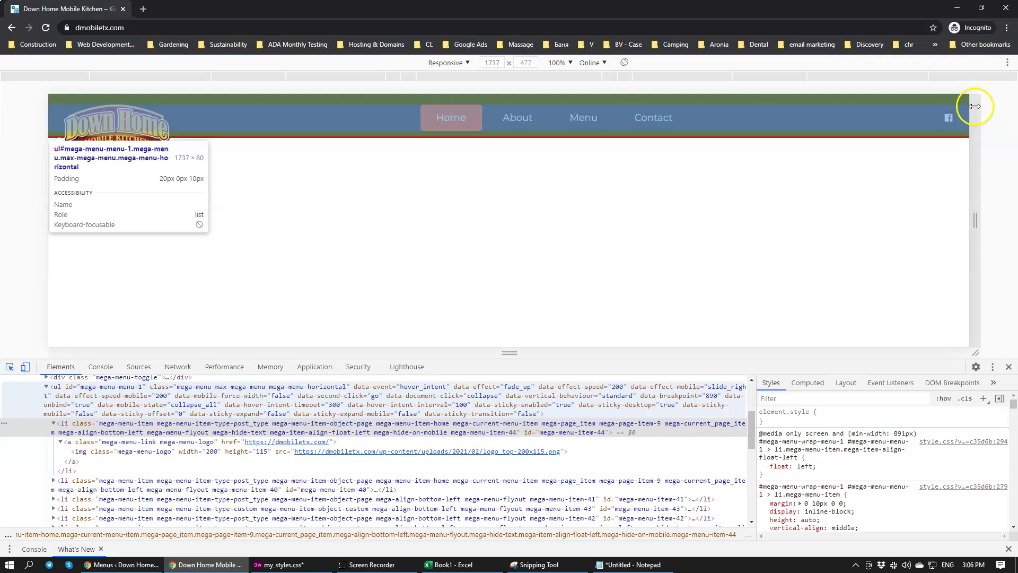
{"action": "left_click", "coordinate": [948, 117]}
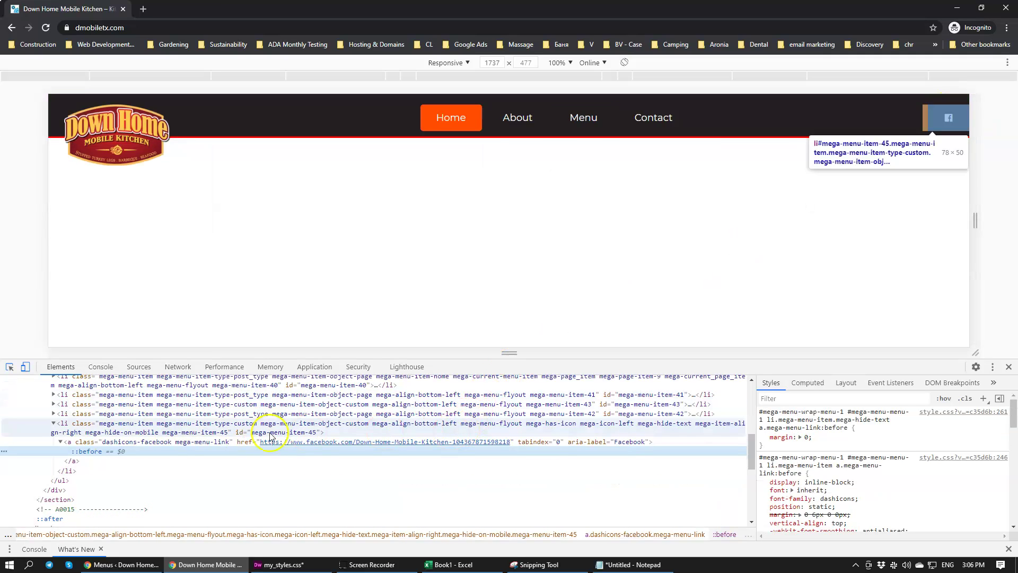
{"action": "left_click", "coordinate": [311, 432]}
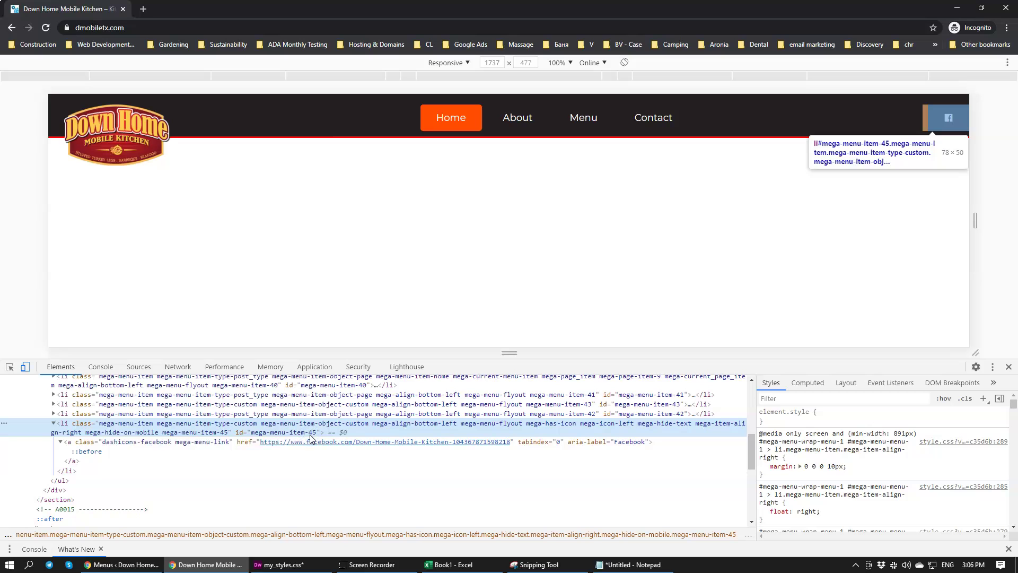
Point the 1200px and 1500px margin-right rules at li#mega-menu-item-45, then save and upload my_styles.css
{"action": "left_click", "coordinate": [277, 564]}
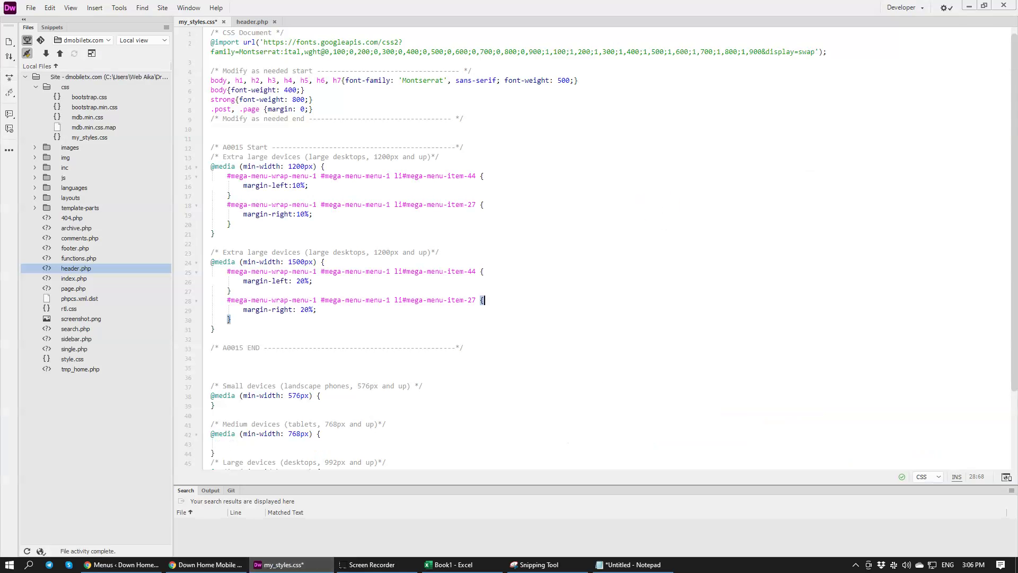
{"action": "left_click", "coordinate": [483, 300]}
{"action": "key", "text": "ctrl+s"}
Reload the Down Home site and narrow the viewport to check the logo and Facebook icon spacing
{"action": "left_click", "coordinate": [204, 565]}
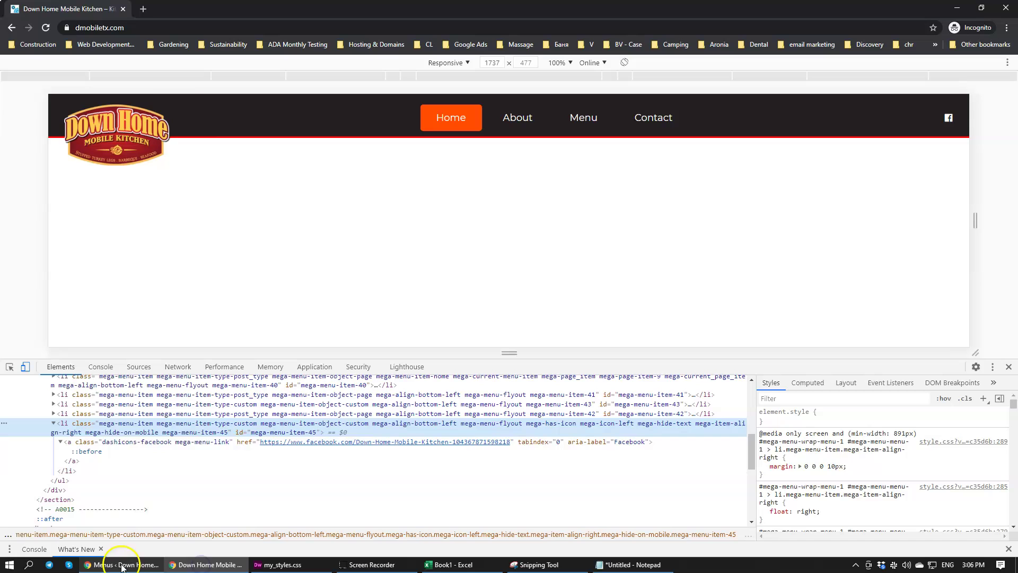
{"action": "left_click", "coordinate": [47, 27]}
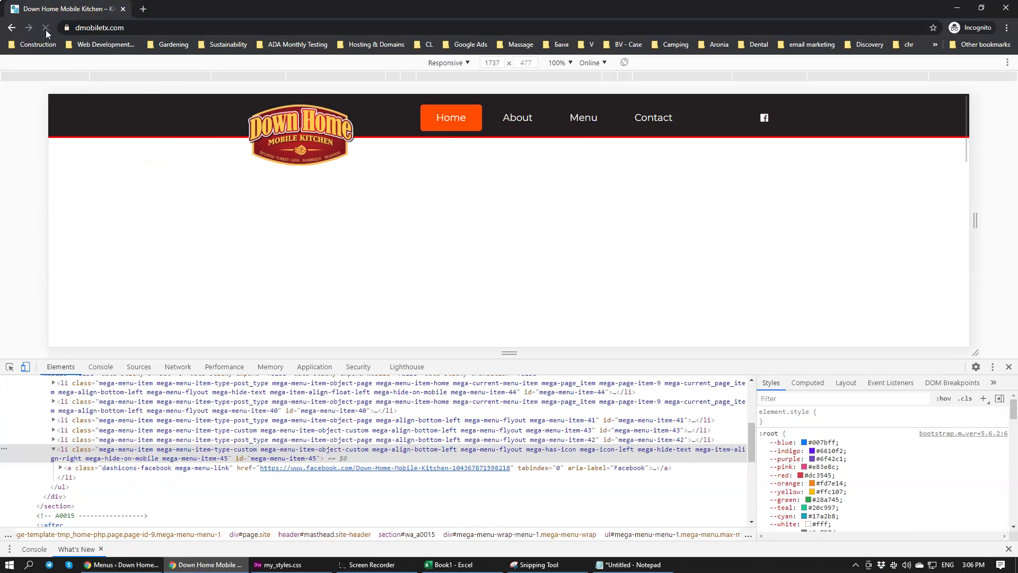
{"action": "left_click_drag", "start_coordinate": [973, 219], "coordinate": [927, 229]}
Bring up the ACF Boot menus page and review its A0015 menu code section
{"action": "left_click", "coordinate": [127, 567]}
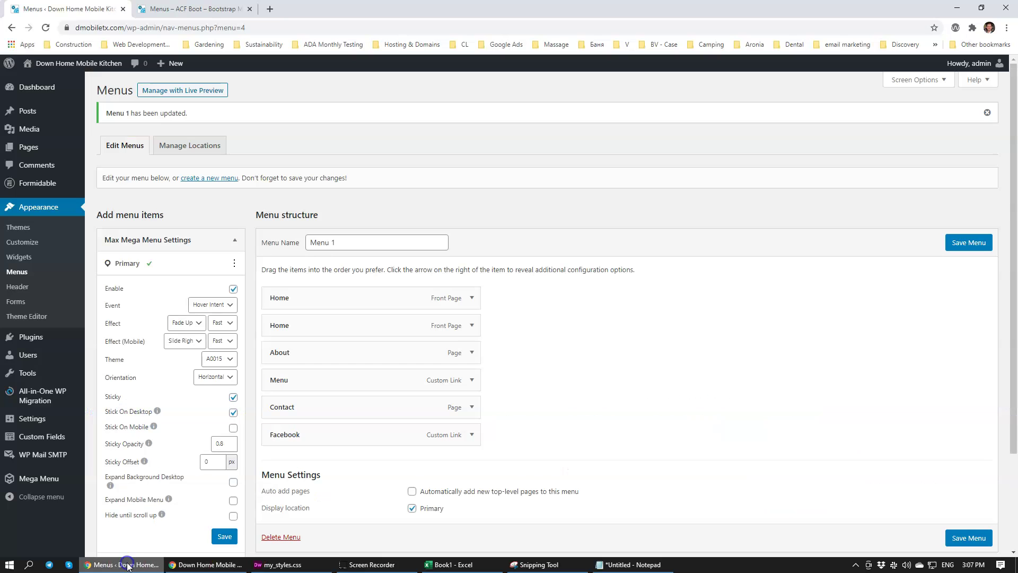
{"action": "left_click", "coordinate": [159, 9]}
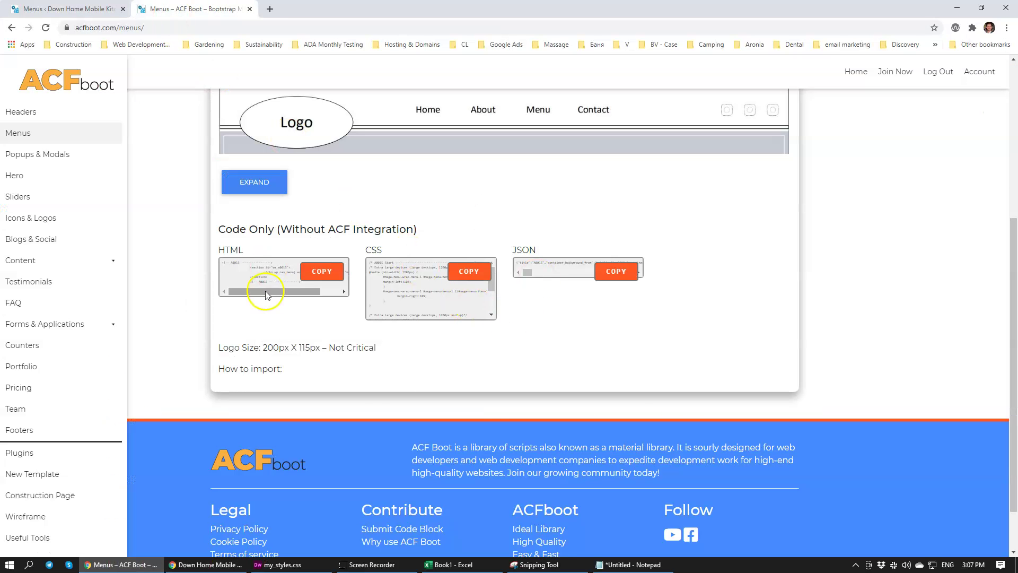
{"action": "scroll", "coordinate": [336, 340], "scroll_direction": "up", "scroll_amount": 4}
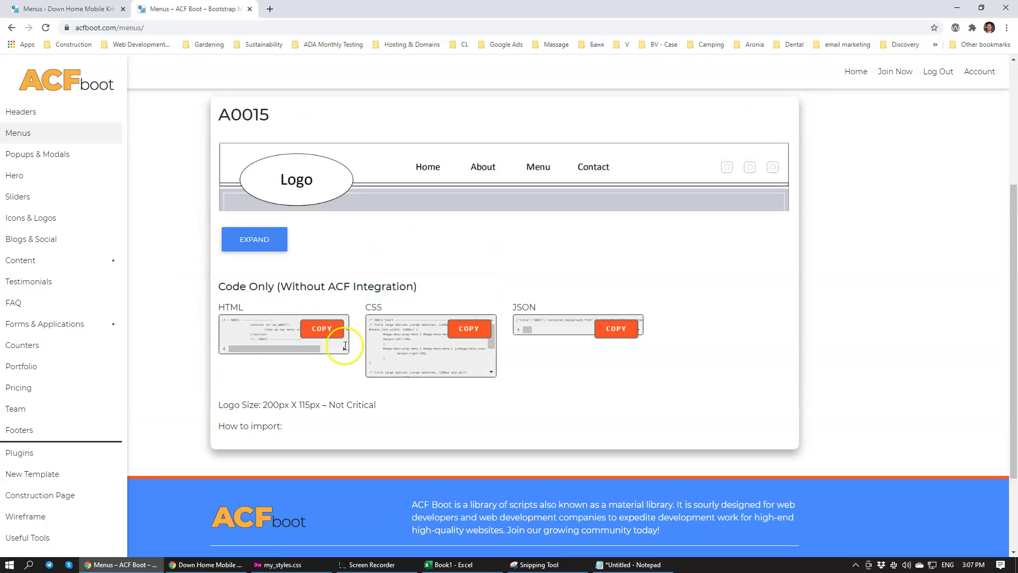
{"action": "scroll", "coordinate": [372, 386], "scroll_direction": "down", "scroll_amount": 5}
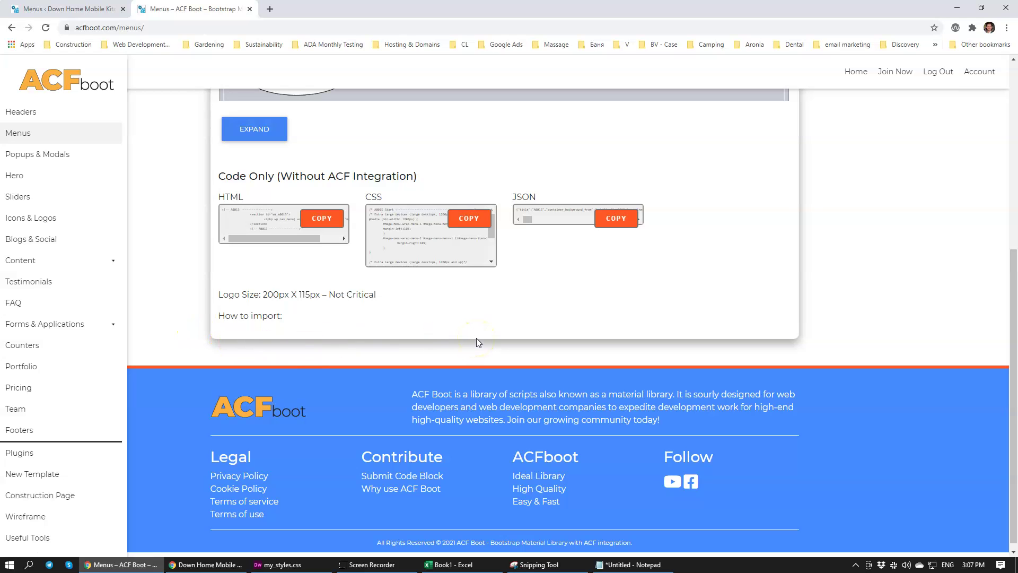
{"action": "scroll", "coordinate": [477, 340], "scroll_direction": "up", "scroll_amount": 4}
{"action": "scroll", "coordinate": [477, 341], "scroll_direction": "down", "scroll_amount": 3}
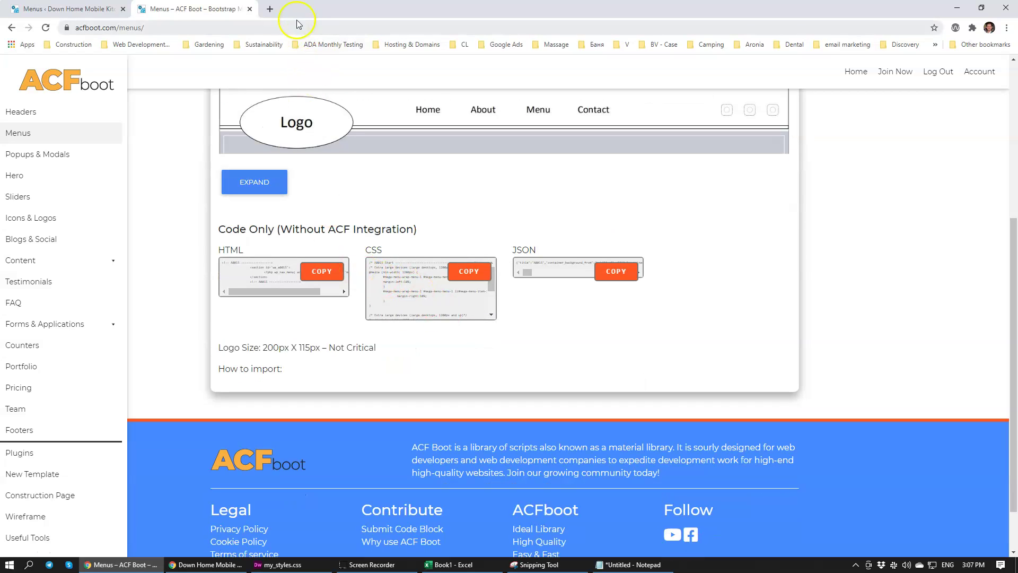
Load webaika.com in a new tab and open its Contact page
{"action": "left_click", "coordinate": [271, 9]}
{"action": "type", "text": "webaika.com"}
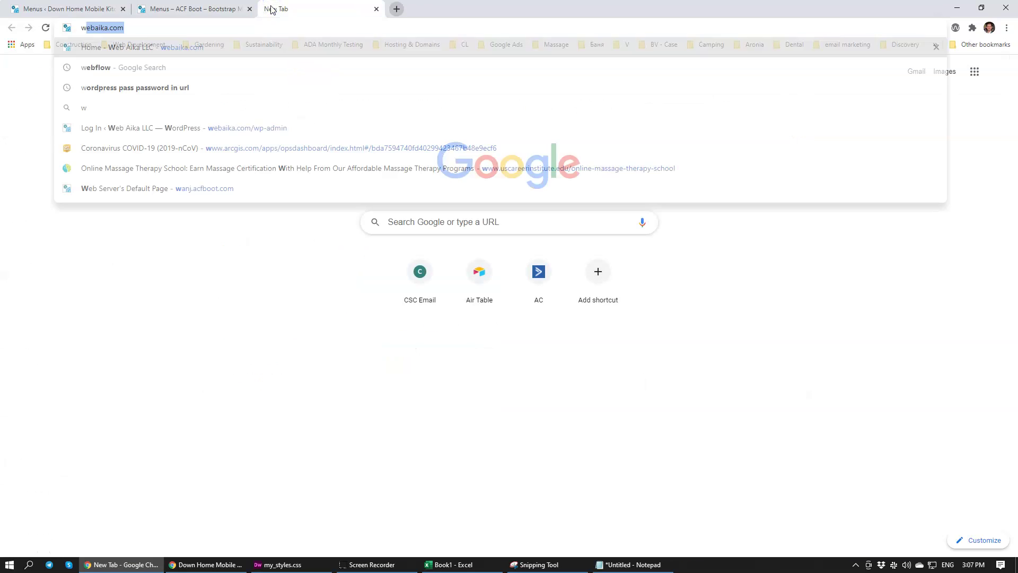
{"action": "key", "text": "Return"}
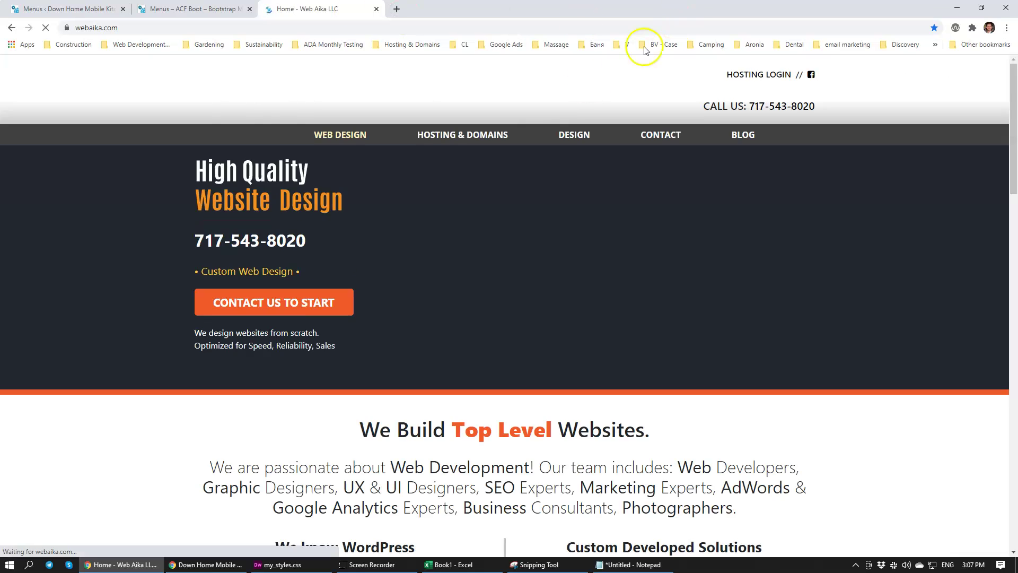
{"action": "left_click", "coordinate": [683, 142]}
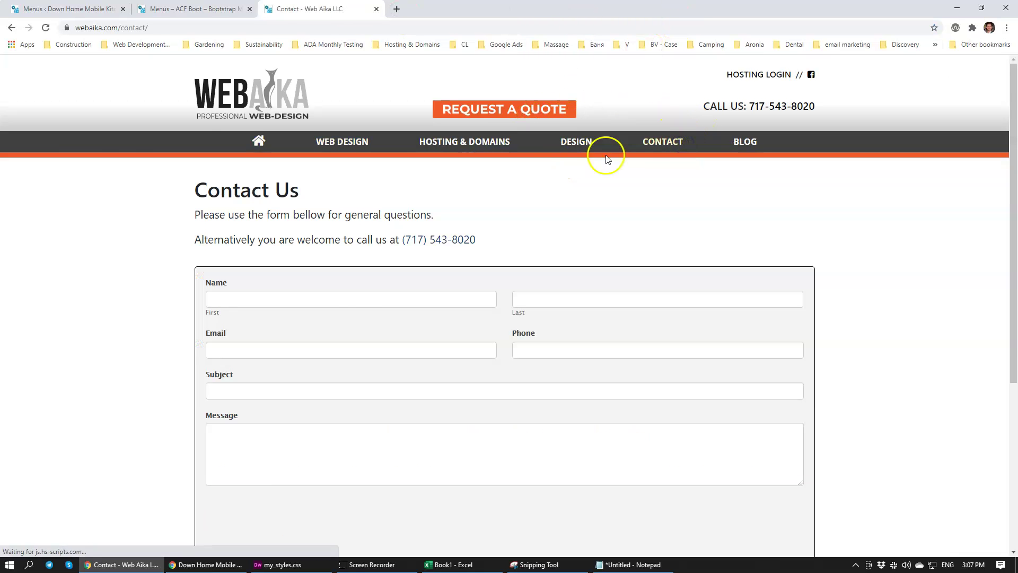
Glance between the ACF Boot and WordPress Menus tabs, then return to the Down Home site preview
{"action": "left_click", "coordinate": [174, 9]}
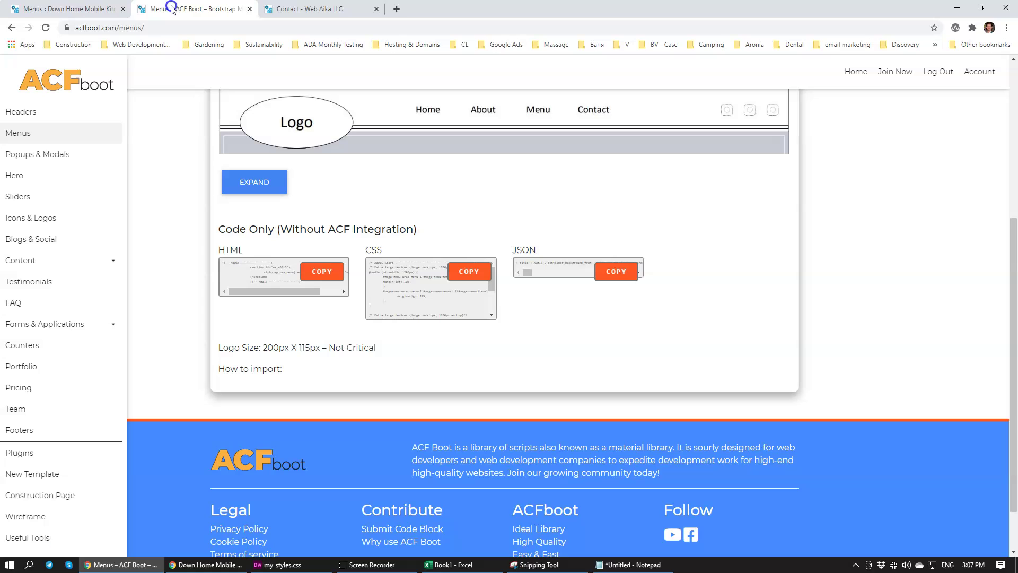
{"action": "left_click", "coordinate": [69, 9]}
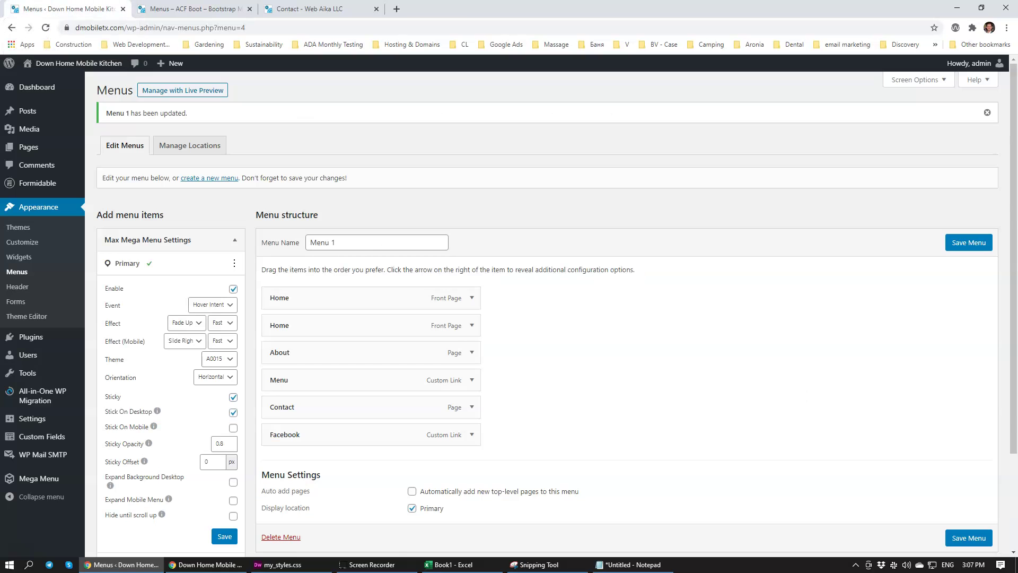
{"action": "left_click", "coordinate": [190, 10]}
{"action": "left_click", "coordinate": [206, 564]}
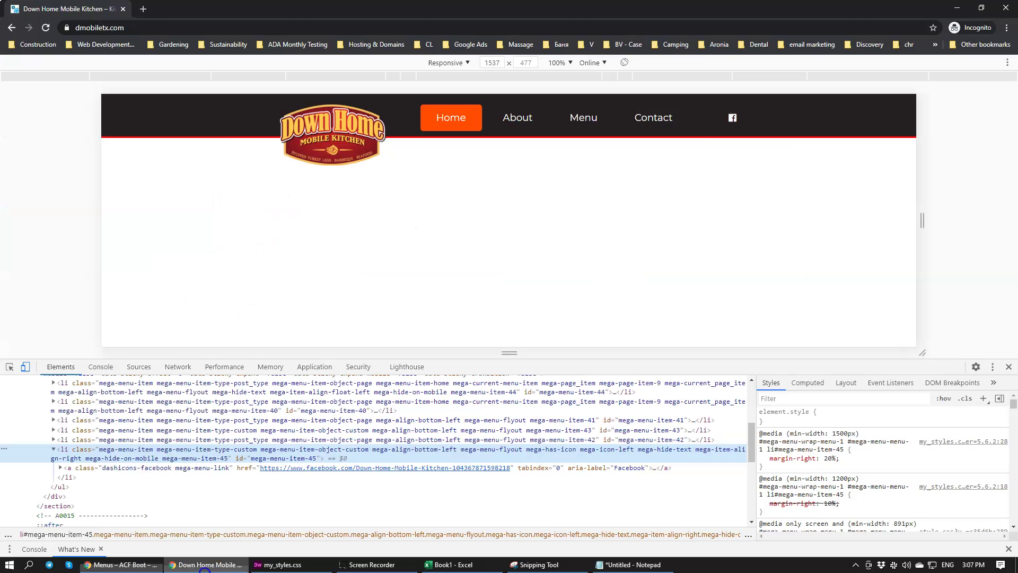